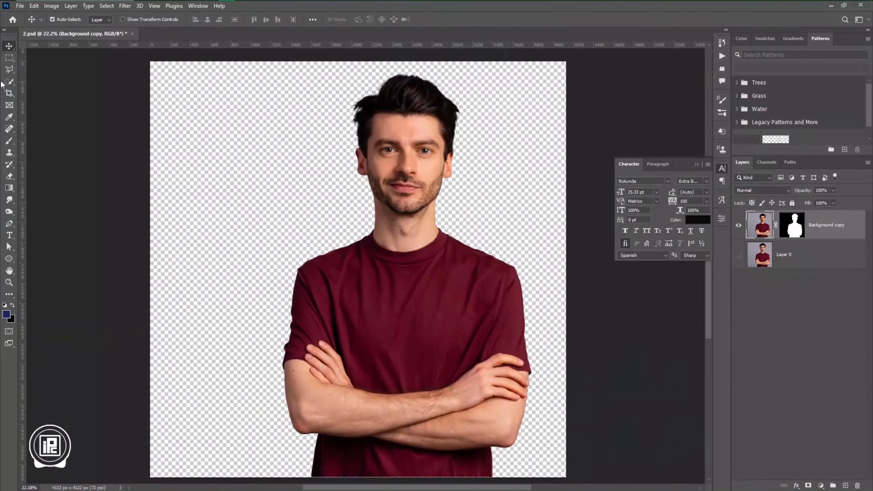
- Try to centre the man on the square canvas by repositioning the crop
key(c)
drag(149, 239, 202, 257)
click(457, 21)
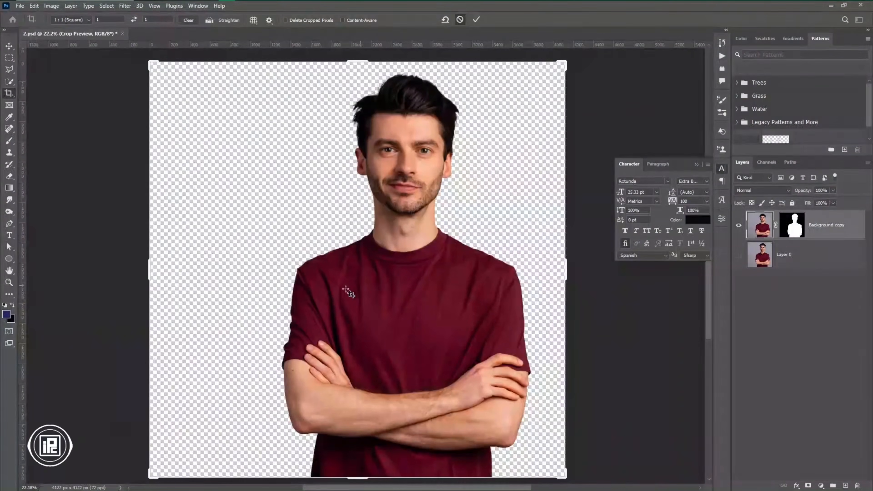
drag(402, 290, 381, 291)
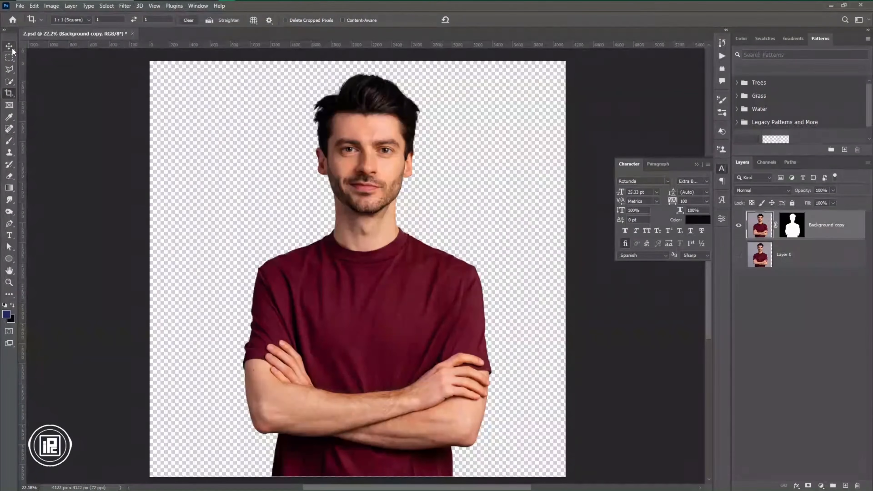
click(9, 47)
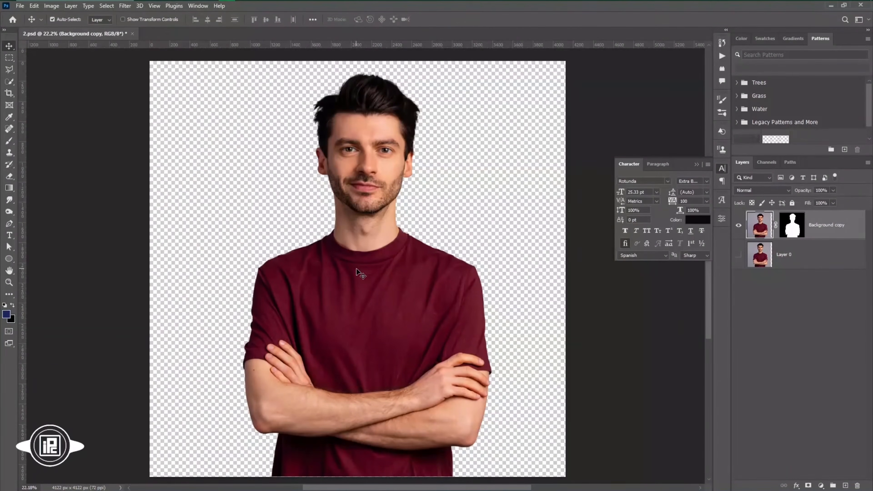
key(ctrl)
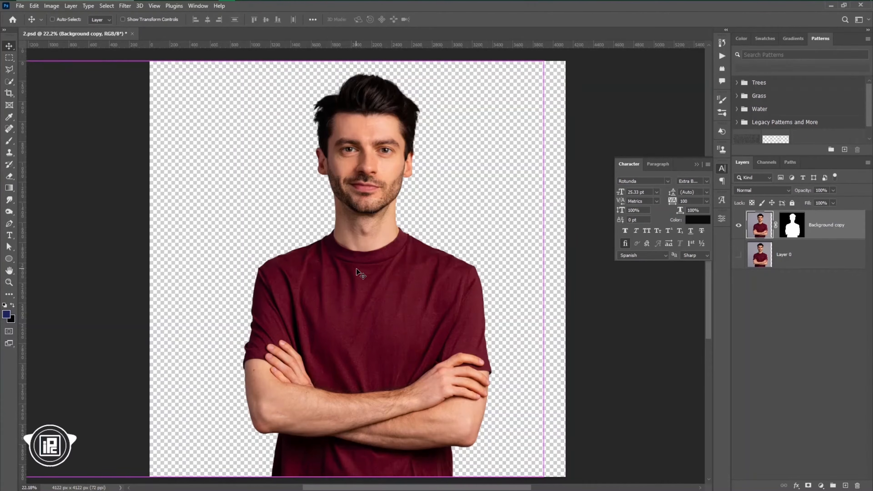
key(ctrl+z)
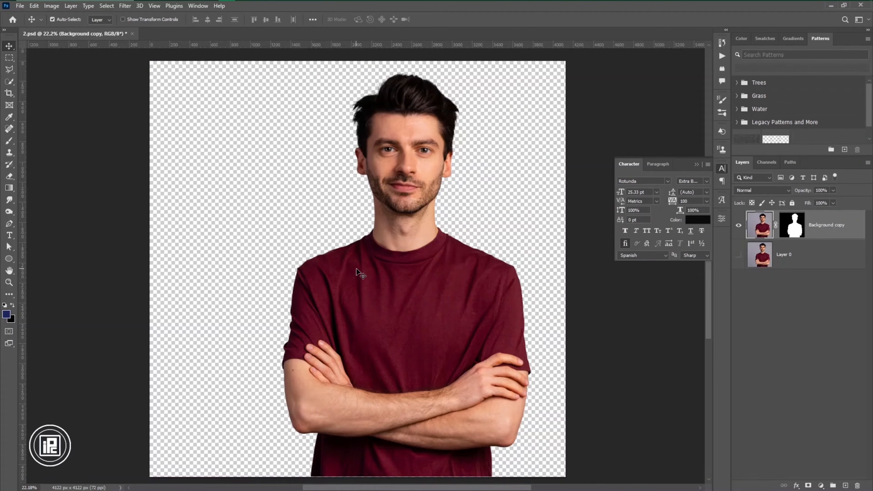
- Create a new 1920 × 1080 px RGB document at 72 ppi with a white background
click(20, 5)
click(34, 16)
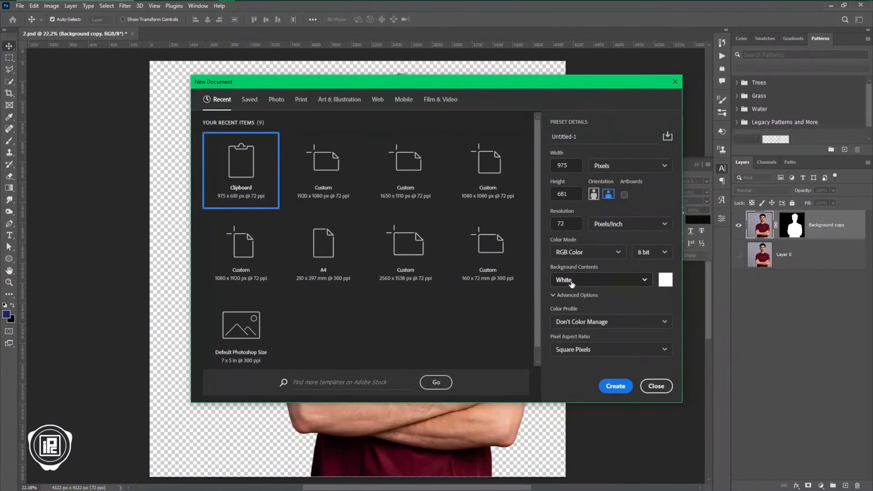
click(340, 189)
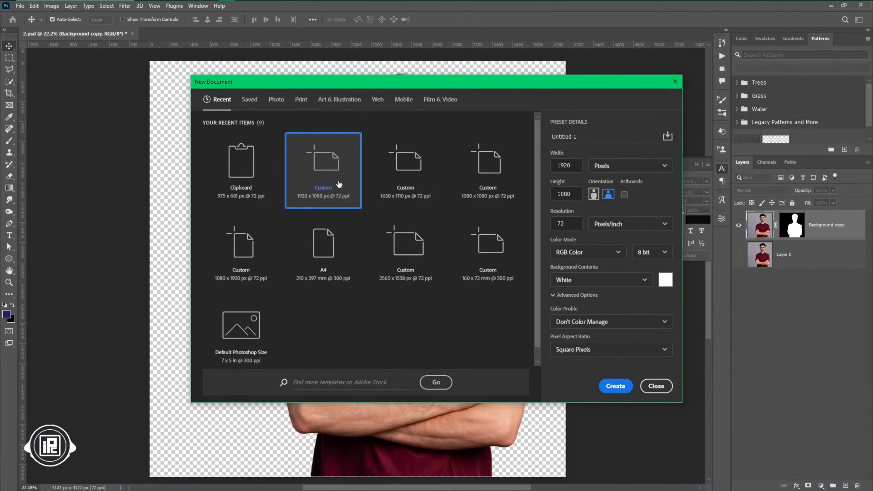
click(565, 224)
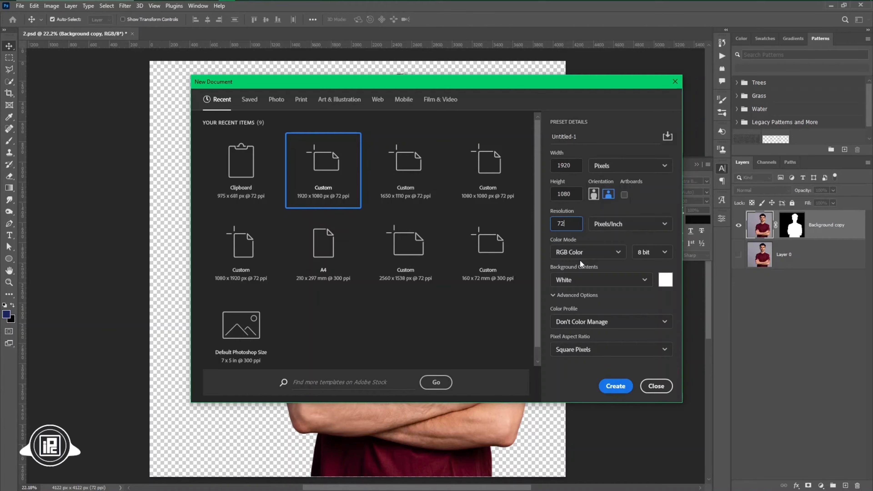
click(621, 385)
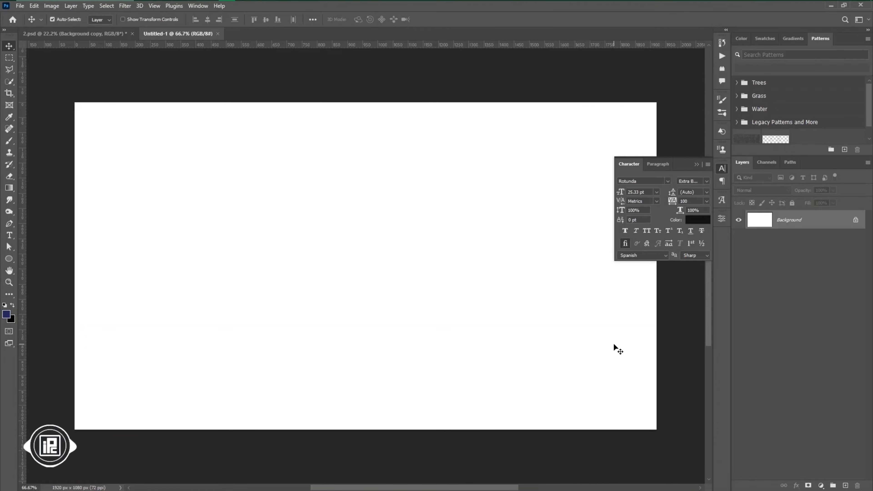
- Add a green solid-colour fill layer above the Call of Duty image and set its blend mode to Multiply
click(696, 165)
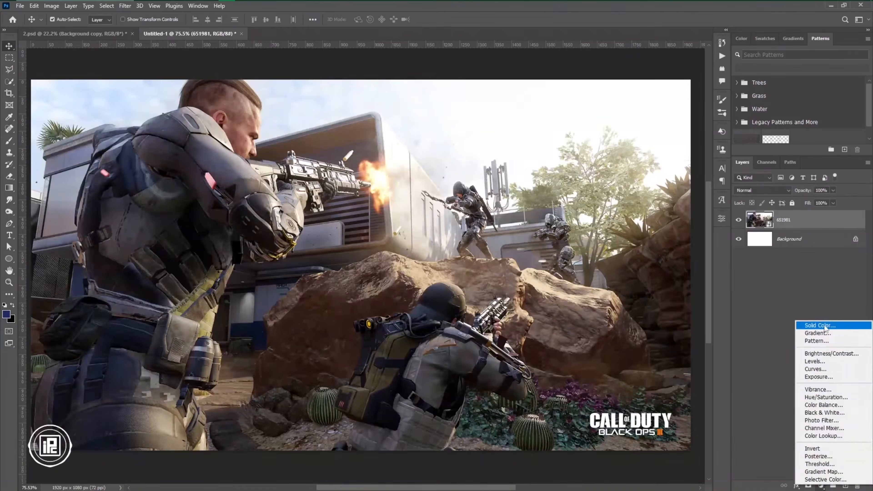
click(812, 325)
click(782, 141)
click(767, 190)
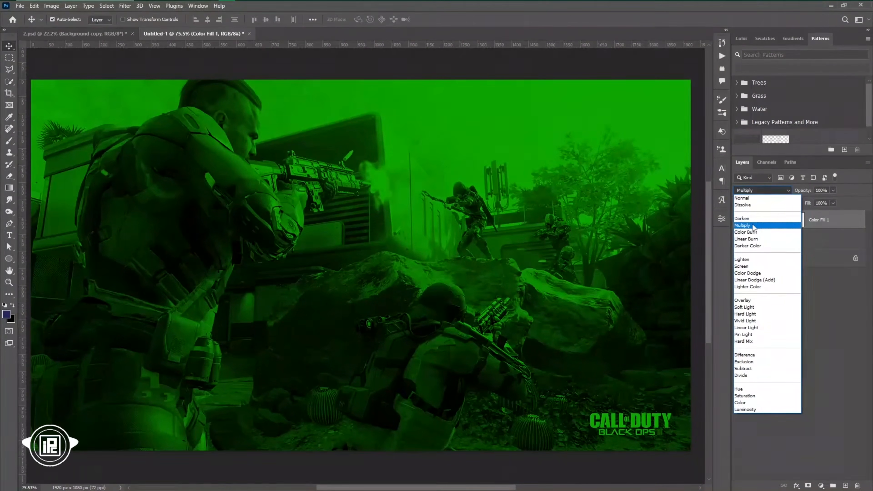
click(753, 225)
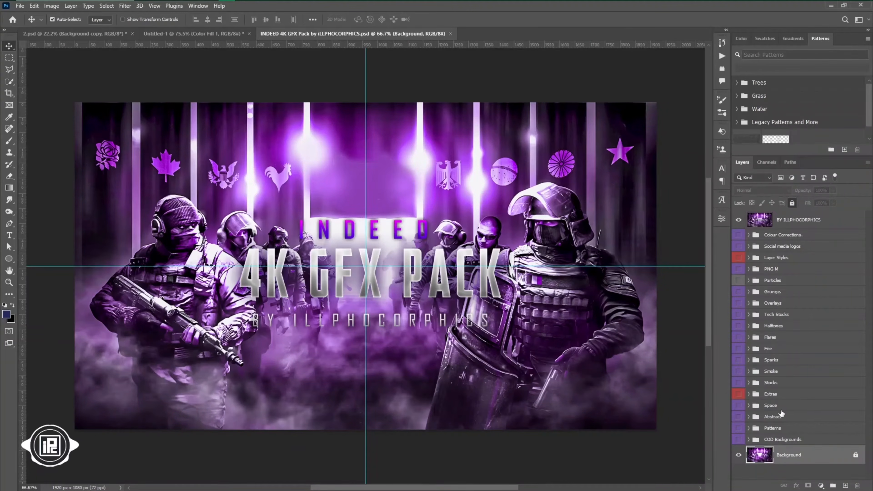
- Preview the first texture layers of the GFX pack's Abstract group with the pack's cover layer hidden
click(750, 417)
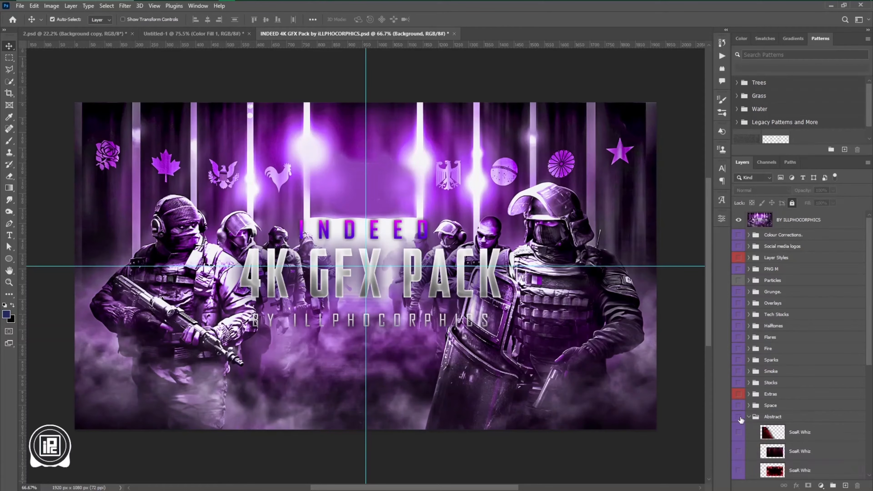
click(743, 418)
click(739, 223)
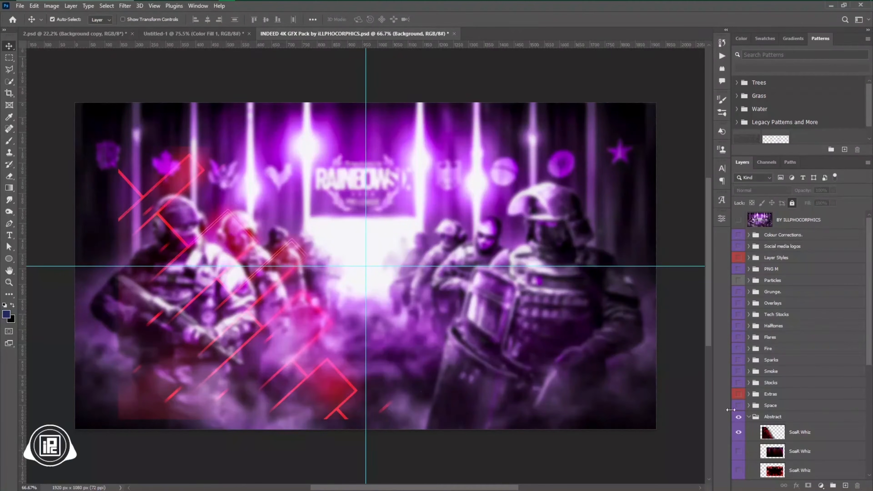
click(738, 434)
click(738, 451)
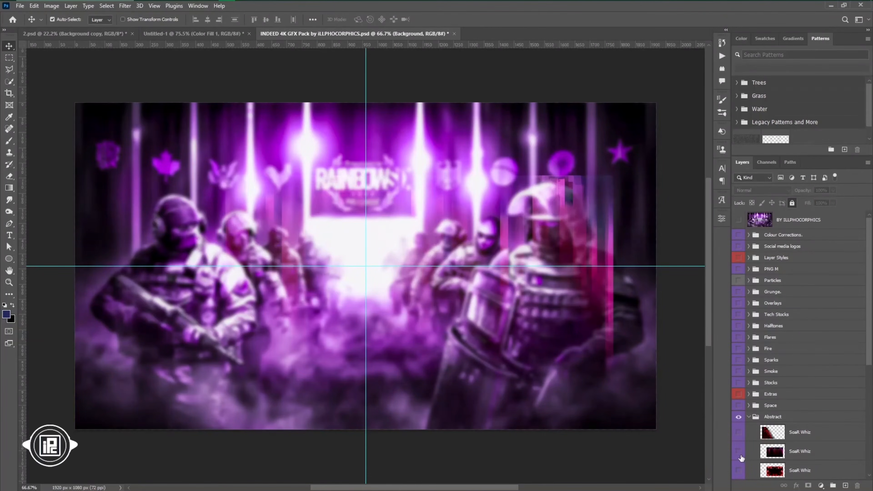
click(740, 455)
scroll(778, 454, down, 2)
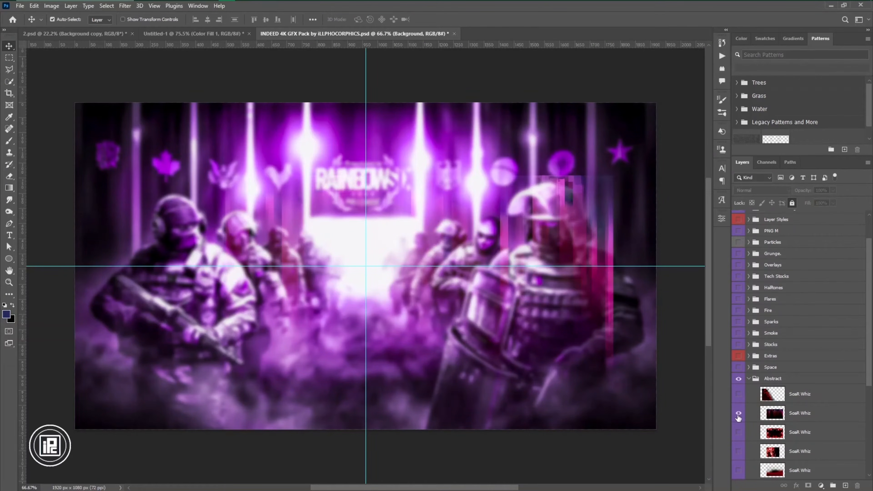
click(738, 414)
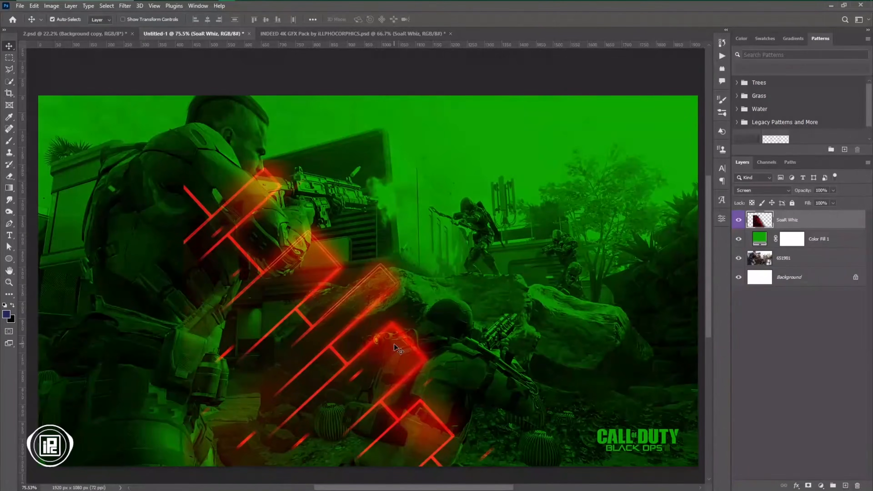
- Arrange two copies of the red abstract texture at the image's lower-left and upper-right corners and group them
mouse_move(394, 344)
mouse_down()
mouse_move(253, 364)
mouse_move(424, 299)
mouse_move(688, 140)
mouse_up()
shift+click(769, 240)
key(ctrl+g)
- Add a Hue/Saturation adjustment clipped to the texture group and shift its hue until the red lines turn green
click(821, 486)
click(829, 400)
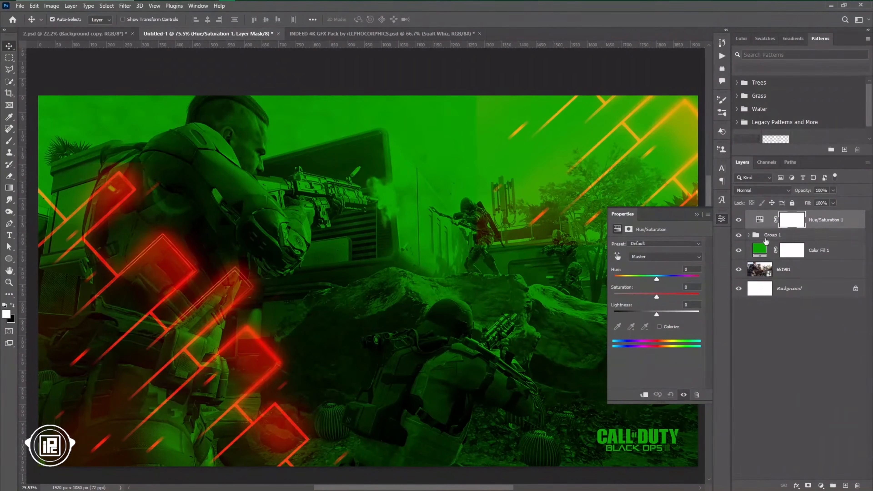
alt+click(767, 227)
key(alt+3)
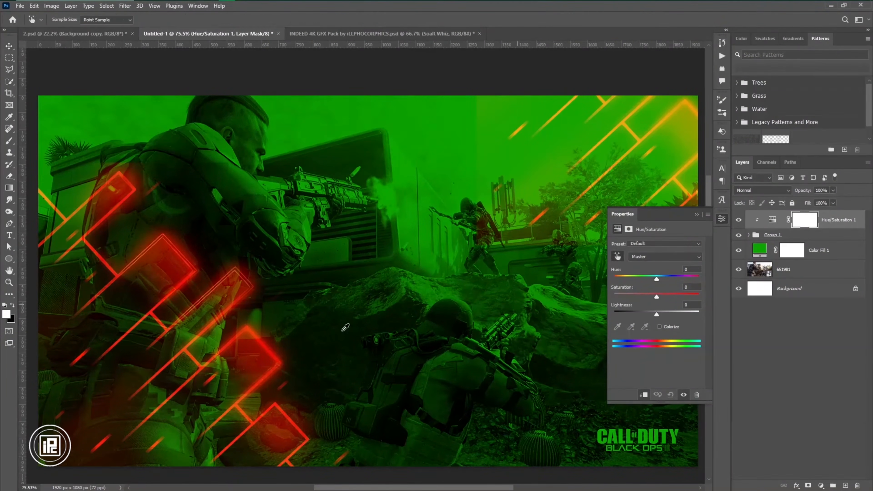
mouse_move(656, 279)
mouse_down()
mouse_move(641, 281)
mouse_move(684, 279)
mouse_up()
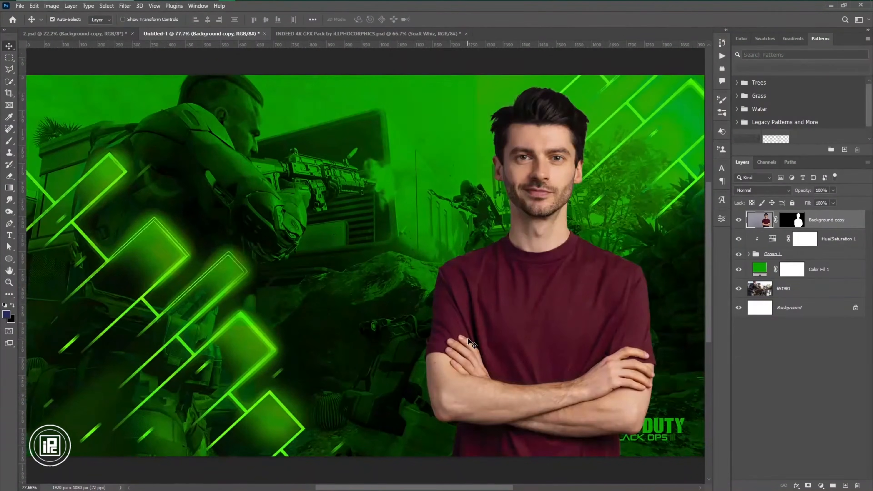
- Scale the Call of Duty Black Ops logo to about 27.4% and place it in the upper-left area beside the man
scroll(488, 336, down, 2)
scroll(536, 340, up, 1)
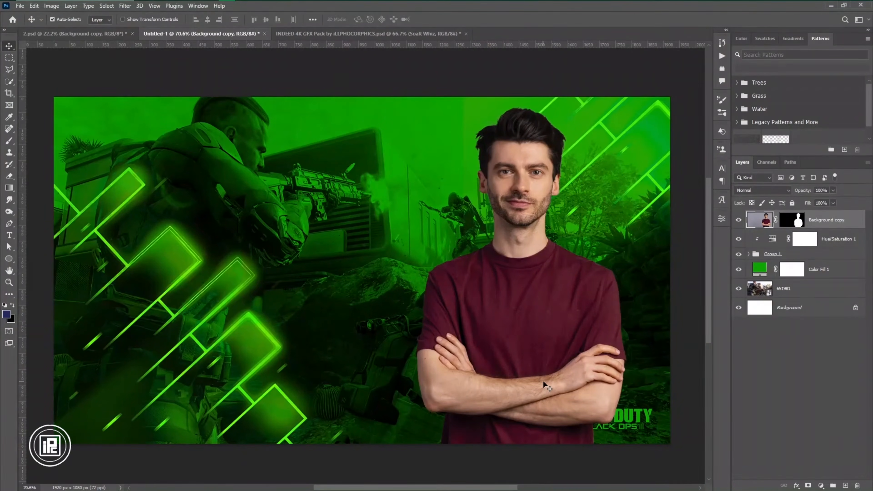
drag(670, 356, 279, 241)
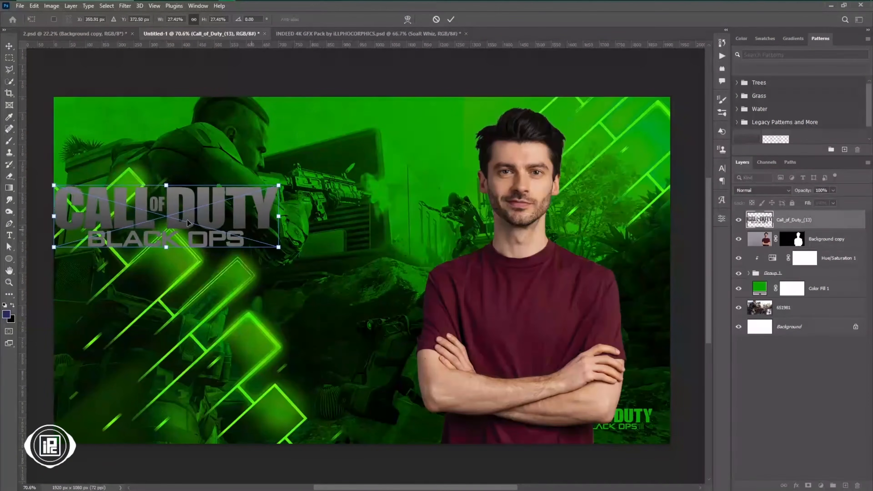
drag(187, 219, 261, 177)
click(451, 20)
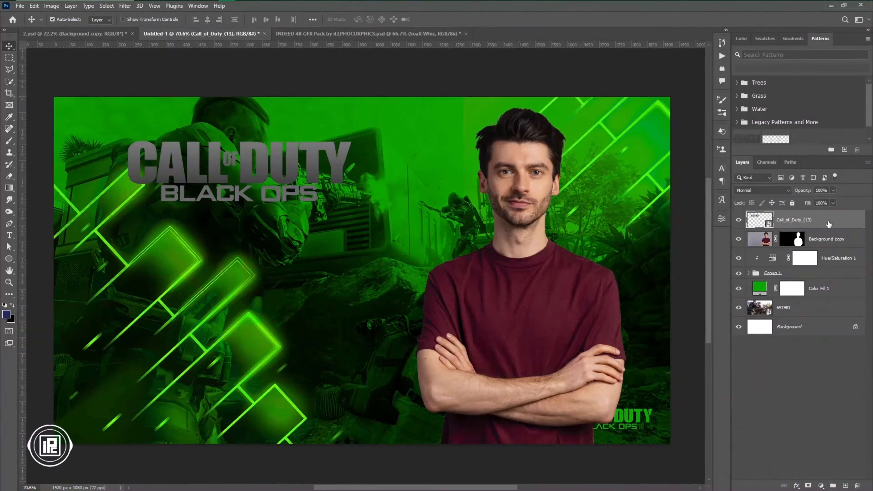
- Apply a white Color Overlay layer style to the Call of Duty logo
double_click(829, 224)
click(511, 252)
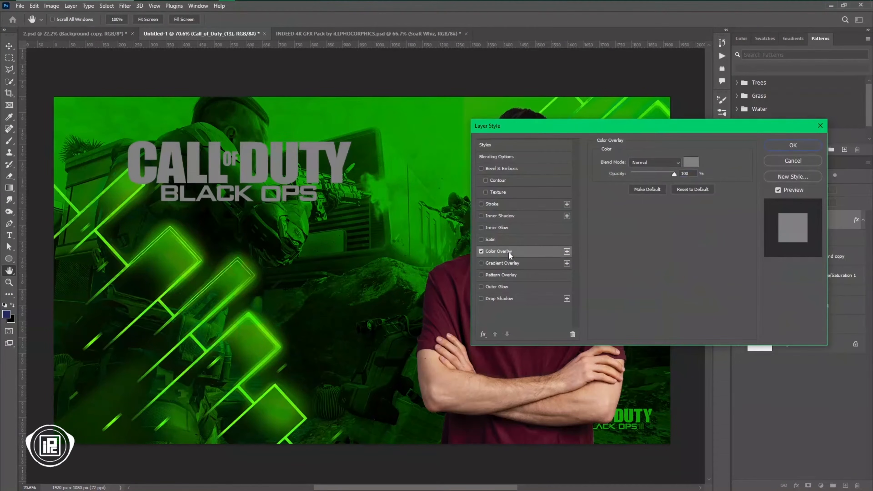
click(692, 162)
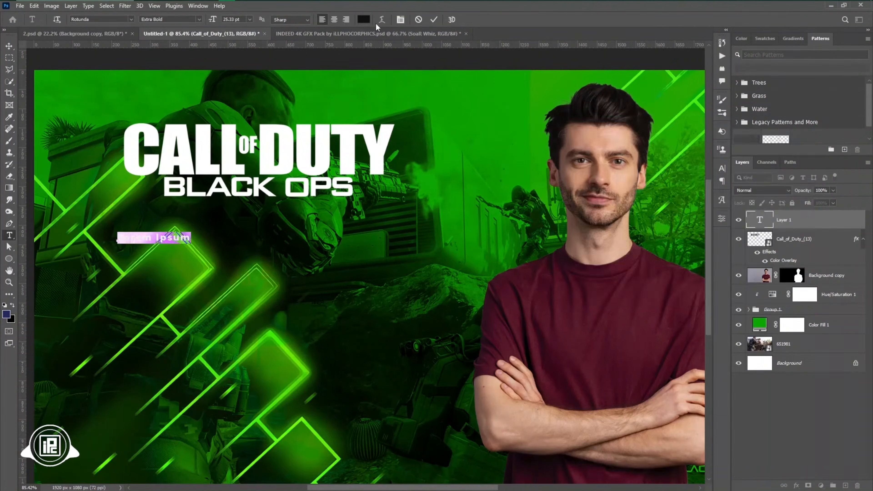
- Add the white text "LIVE ON" below the logo and enlarge it to about 180 pt
click(363, 20)
click(774, 142)
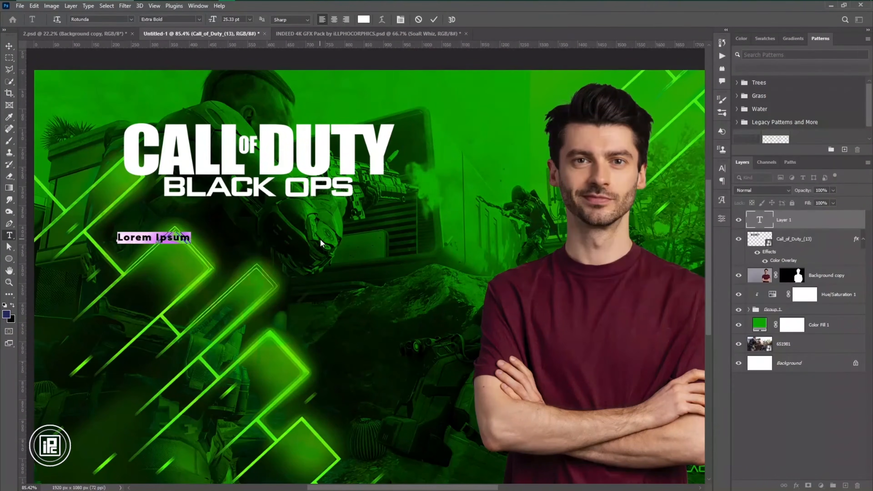
text(LIVE ON)
key(ctrl+Return)
key(ctrl+t)
drag(163, 244, 445, 315)
- Duplicate the "LIVE ON" line beneath itself and change the copy's text to "TOP KILLS"
drag(341, 284, 295, 340)
key(Return)
triple_click(296, 338)
text(TOP KILLES)
key(BackSpace)
key(BackSpace)
text(S)
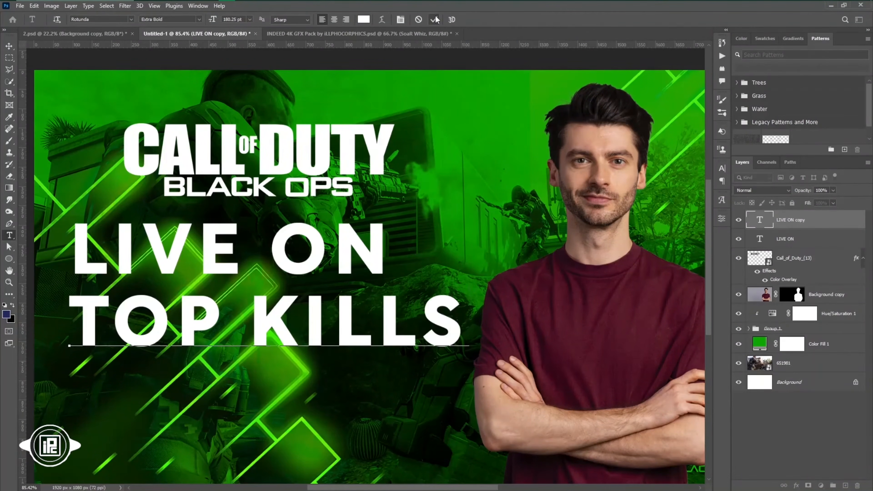
click(435, 19)
- Try "YOUTUBE" as the second line's text and change it back to "TOP KILLS"
triple_click(330, 331)
text(YOUTUBE)
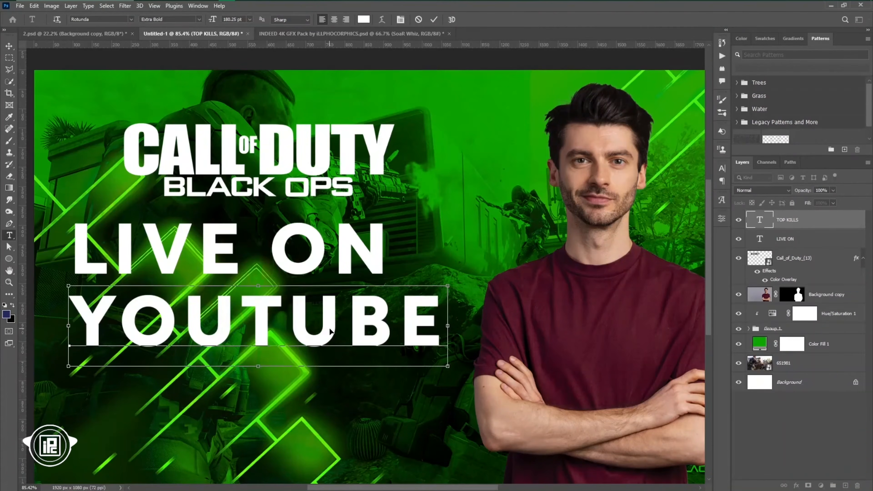
triple_click(330, 331)
text(TOP KILLS)
key(ctrl+Return)
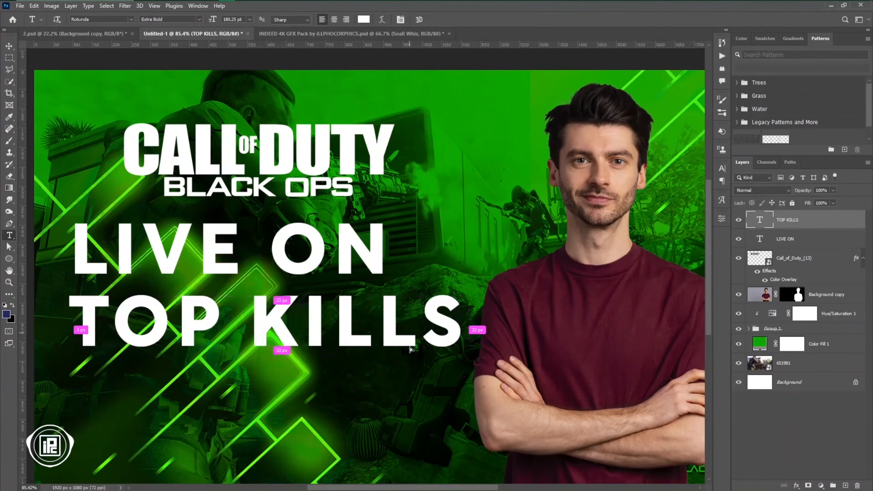
- Duplicate the "TOP KILLS" line below itself and change the copy's text to "HIGHLIGHT"
drag(409, 347, 410, 401)
triple_click(411, 371)
text(HIGHLIGHTS)
click(434, 19)
click(561, 364)
key(BackSpace)
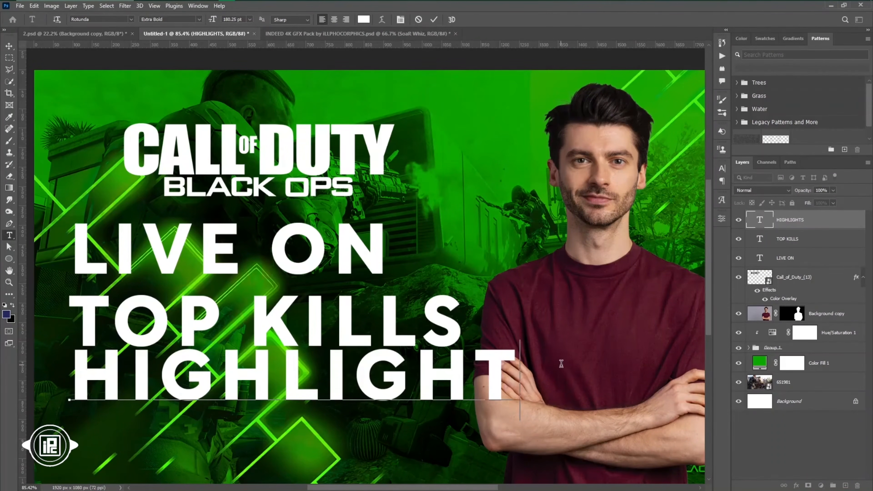
click(434, 20)
- Move the "TOP KILLS" and "LIVE ON" lines so the headings stack under the logo
scroll(344, 367, down, 3)
scroll(320, 370, up, 2)
key(v)
drag(330, 327, 330, 314)
drag(358, 266, 384, 260)
drag(330, 315, 320, 315)
- Set the font of the "LIVE ON" line to LEMON MILK Bold Italic
click(395, 261)
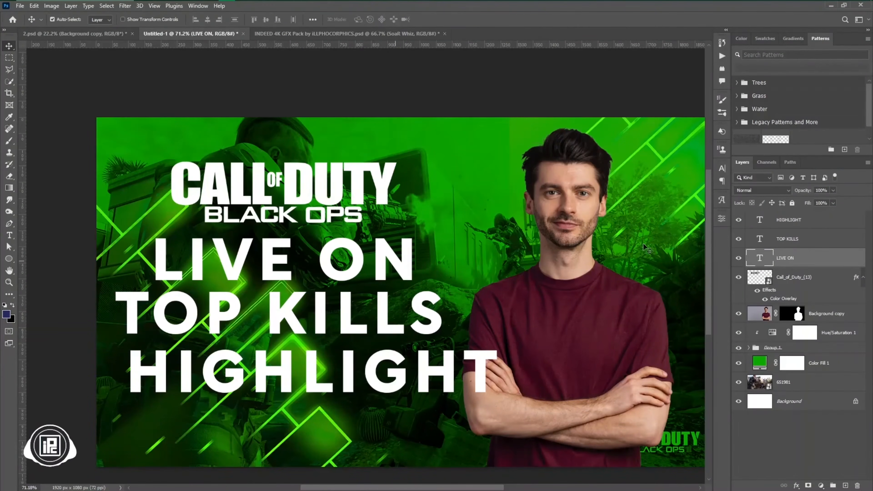
click(722, 169)
click(667, 181)
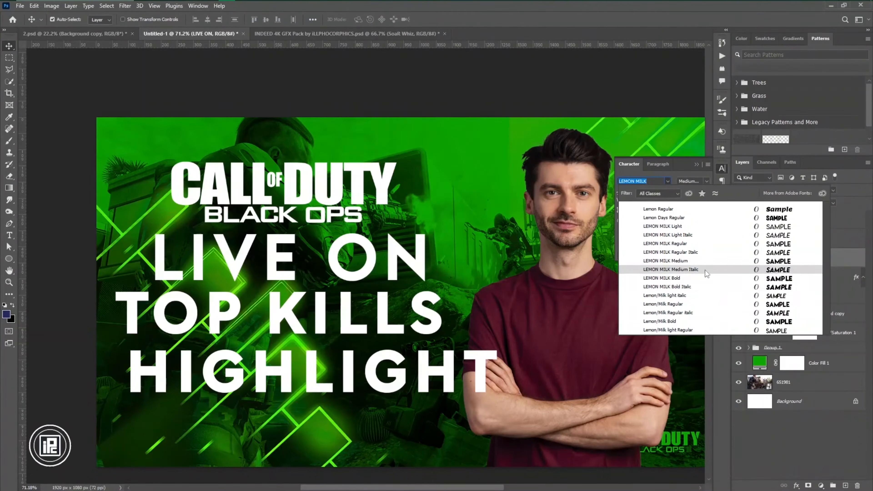
click(704, 286)
- Set the "TOP KILLS" line's font to Evogria Regular and its tracking to 0
drag(357, 303, 361, 304)
click(667, 181)
scroll(674, 276, up, 10)
click(674, 275)
click(707, 202)
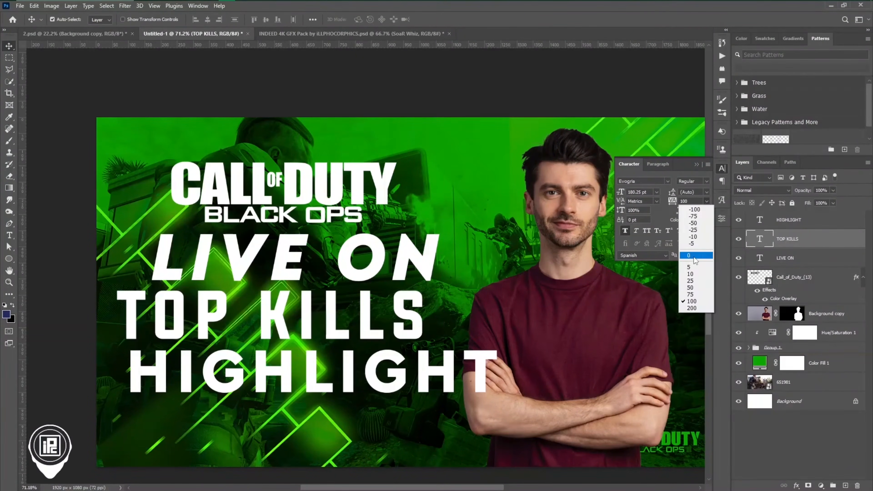
click(694, 258)
- Enlarge the "TOP KILLS" line and reposition the logo and the three text lines for more vertical spacing
key(ctrl+t)
drag(381, 362, 372, 401)
click(451, 19)
drag(374, 327, 378, 328)
drag(358, 187, 371, 176)
drag(376, 269, 376, 261)
drag(378, 327, 378, 325)
drag(373, 399, 372, 402)
- Pick a new font for the "HIGHLIGHT" line and adjust the positions of the "HIGHLIGHT" and "LIVE ON" lines
click(667, 181)
drag(830, 347, 829, 255)
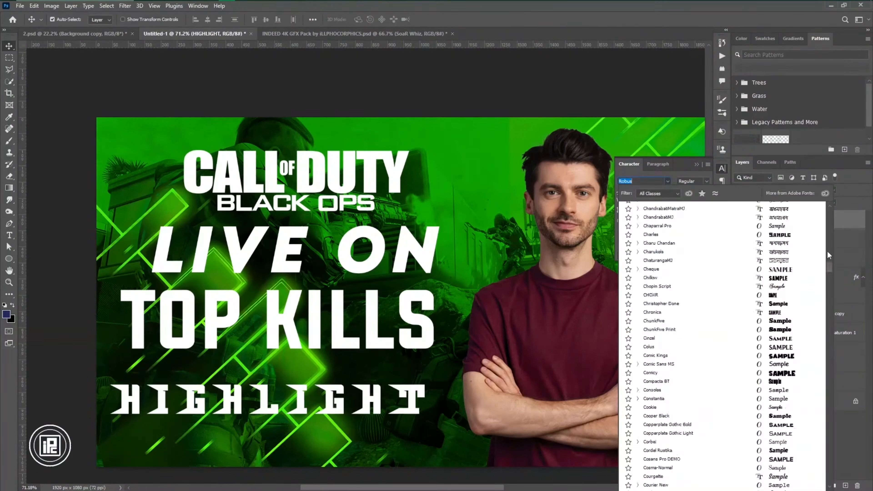
scroll(722, 292, down, 10)
click(673, 293)
drag(376, 392, 395, 400)
drag(370, 259, 363, 262)
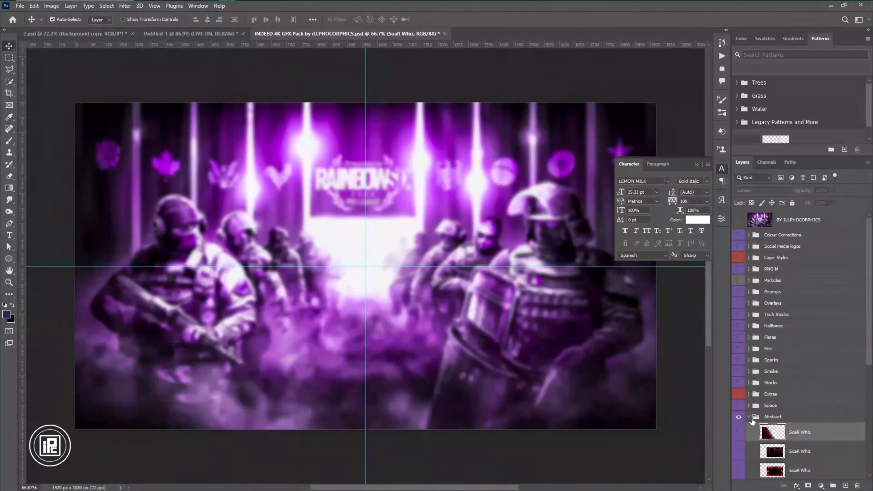
- Hide the GFX pack's Abstract group, show its Layer Styles group and copy that group into the Untitled-1 thumbnail document
click(751, 418)
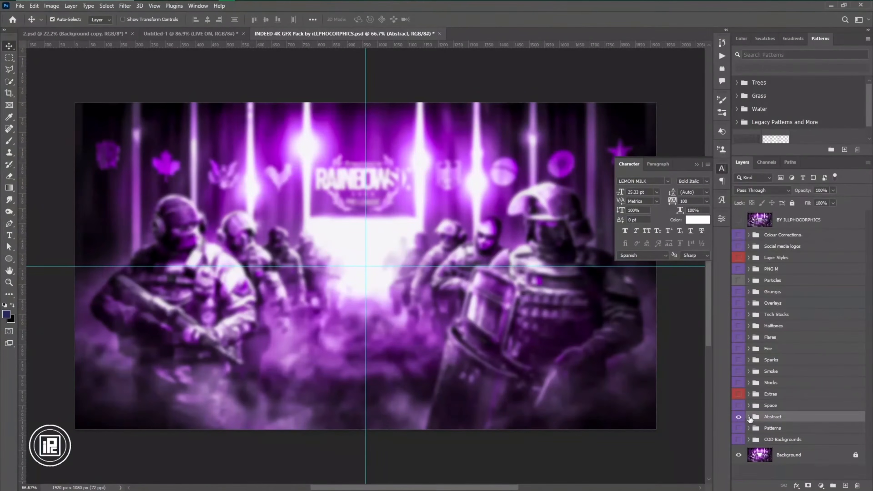
click(739, 417)
click(738, 258)
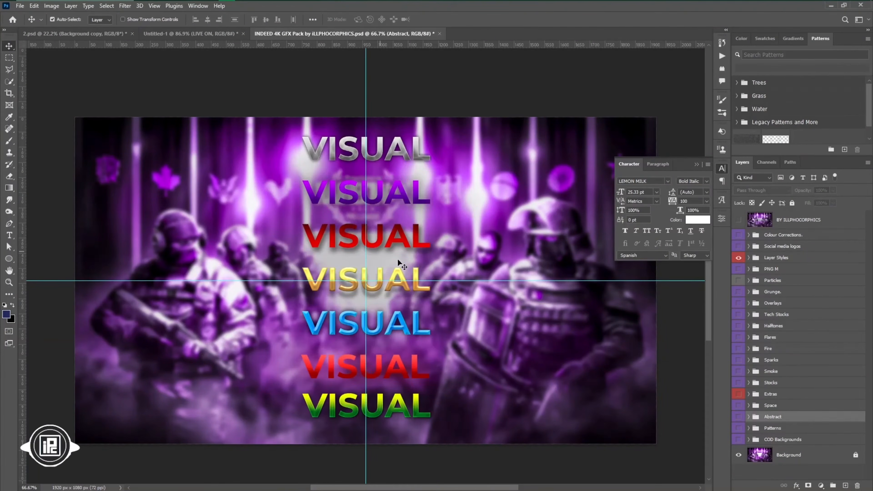
drag(775, 258, 523, 301)
click(749, 255)
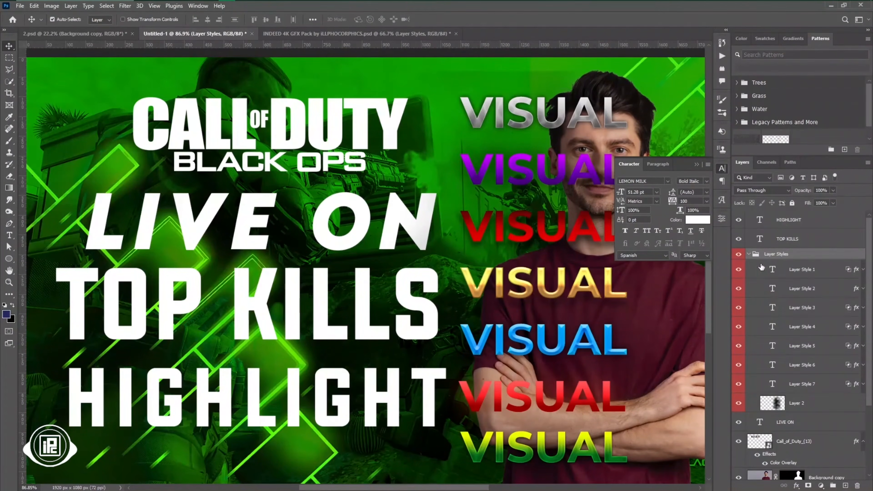
- Copy the silver effects of the Layer Style 1 sample onto the "TOP KILLS" line
click(839, 269)
click(863, 270)
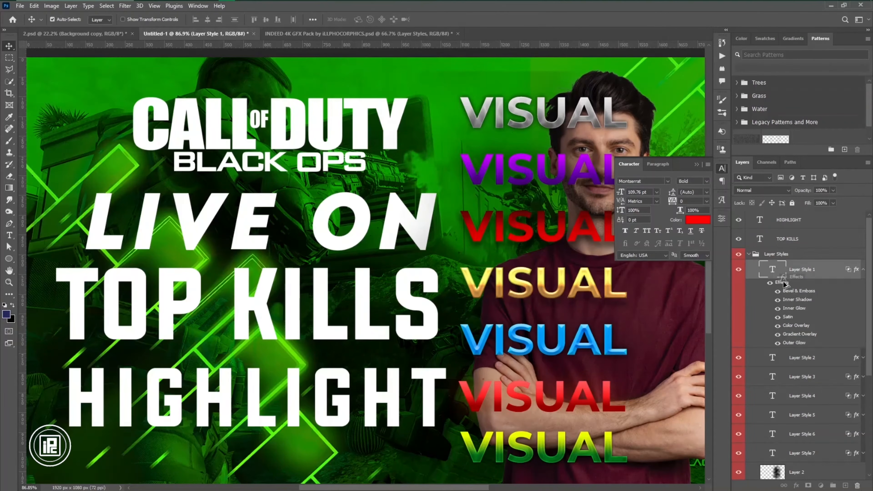
drag(784, 284, 796, 241)
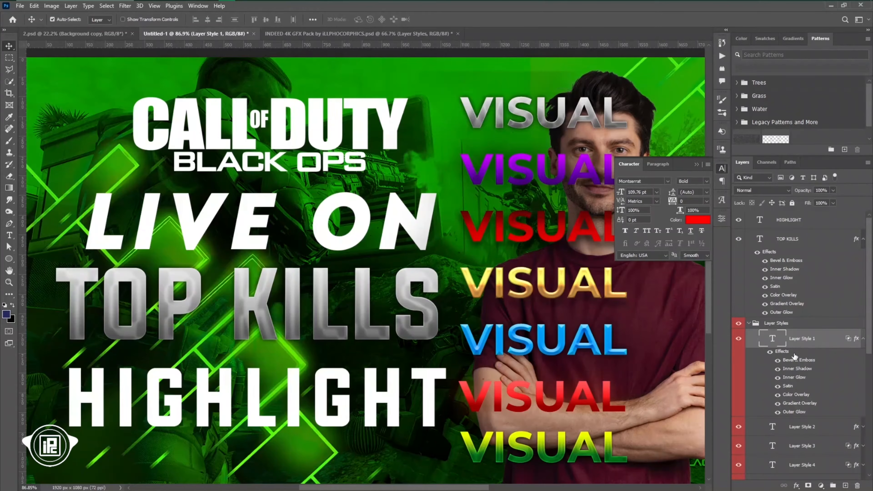
- Copy the yellow-green effects of the Layer Style 7 sample onto the "HIGHLIGHT" line
scroll(796, 356, down, 1)
scroll(568, 345, down, 1)
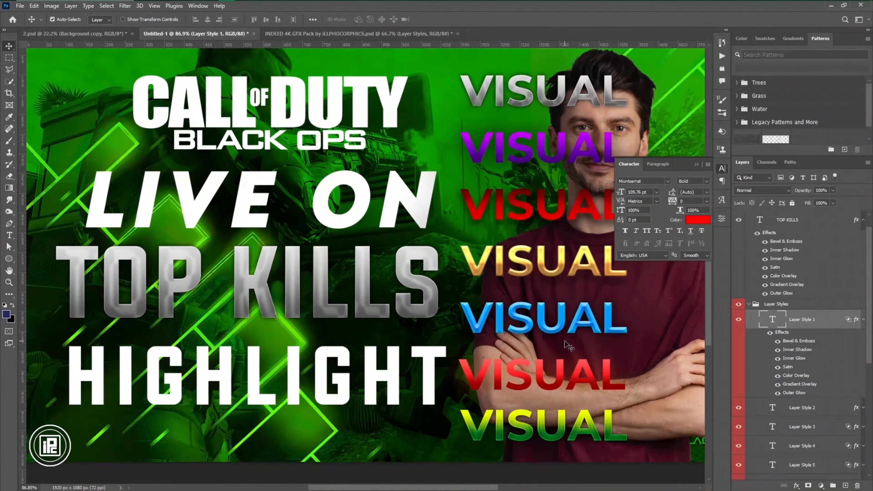
click(566, 428)
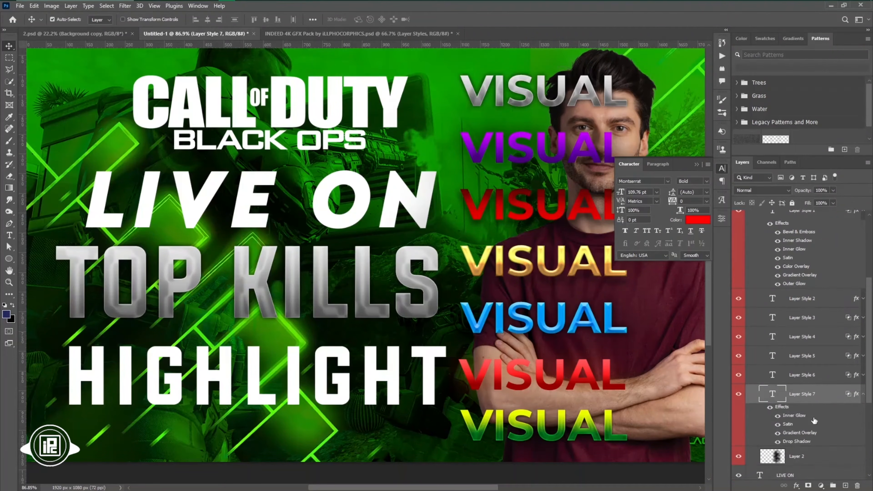
drag(787, 410, 795, 221)
- Delete the Layer Styles group with its sample texts from the thumbnail
scroll(307, 372, down, 5)
scroll(352, 409, up, 2)
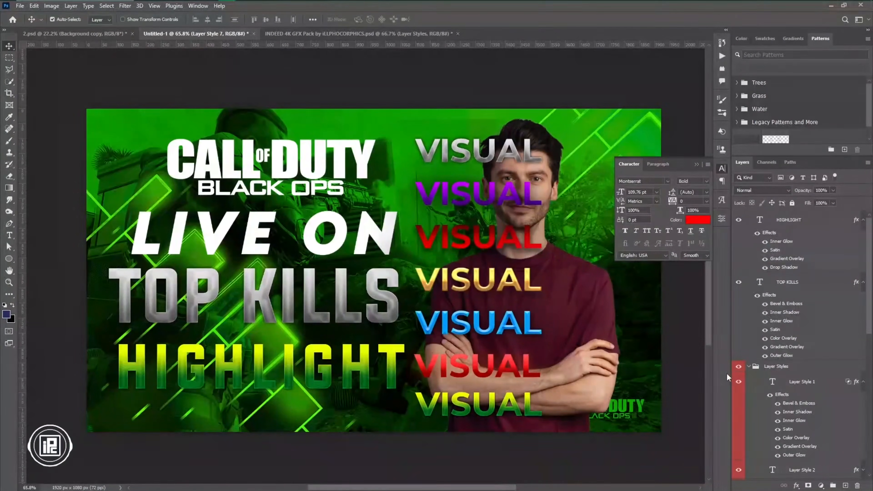
click(782, 369)
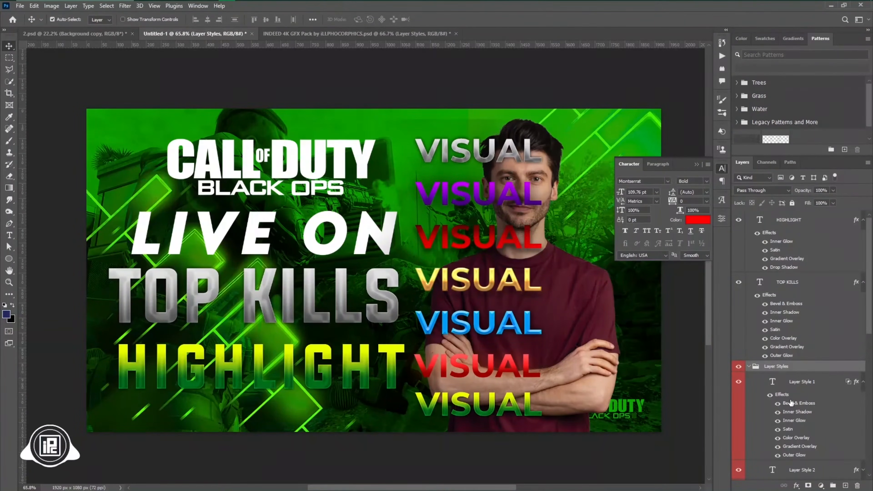
scroll(786, 410, down, 3)
scroll(787, 410, up, 3)
key(Delete)
- Try the silver "TOP KILLS" effects on the "LIVE ON" line, undo that and copy the "HIGHLIGHT" effects onto it instead
drag(774, 300, 798, 374)
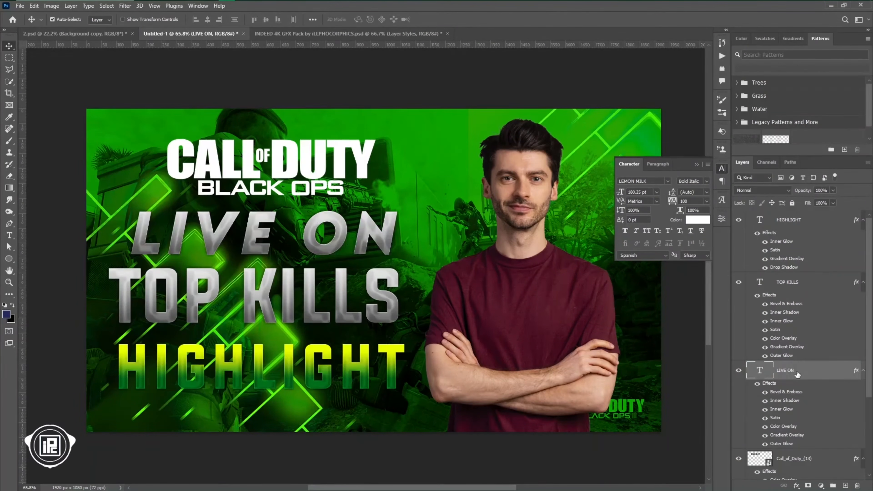
key(ctrl+z)
drag(772, 234, 795, 373)
scroll(371, 305, down, 4)
scroll(351, 315, up, 5)
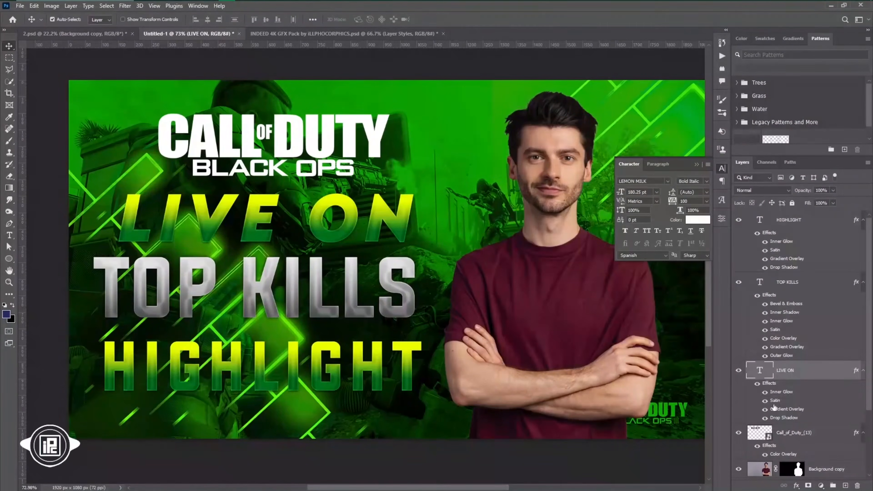
- Add a 4 px yellow-green stroke positioned outside to the "LIVE ON" line
double_click(775, 384)
click(492, 204)
click(642, 171)
click(640, 181)
click(619, 226)
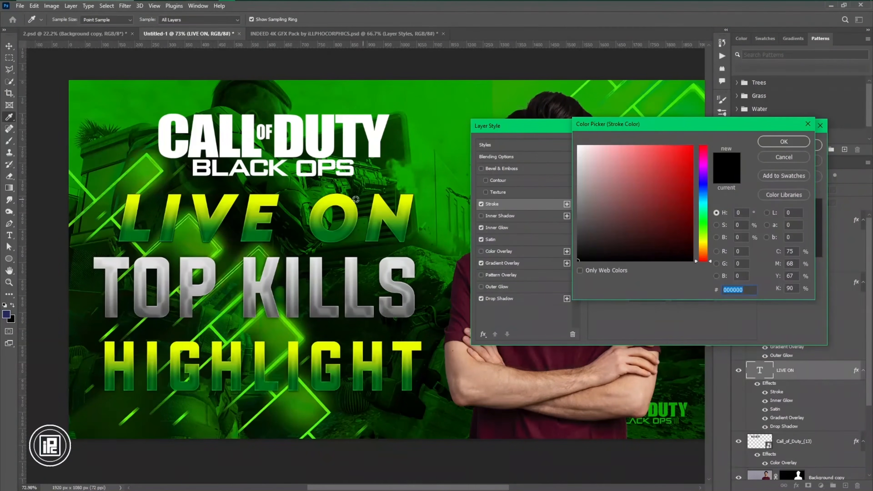
click(703, 238)
mouse_move(684, 153)
mouse_down()
mouse_move(696, 140)
mouse_move(696, 165)
mouse_up()
click(784, 142)
drag(631, 161, 632, 160)
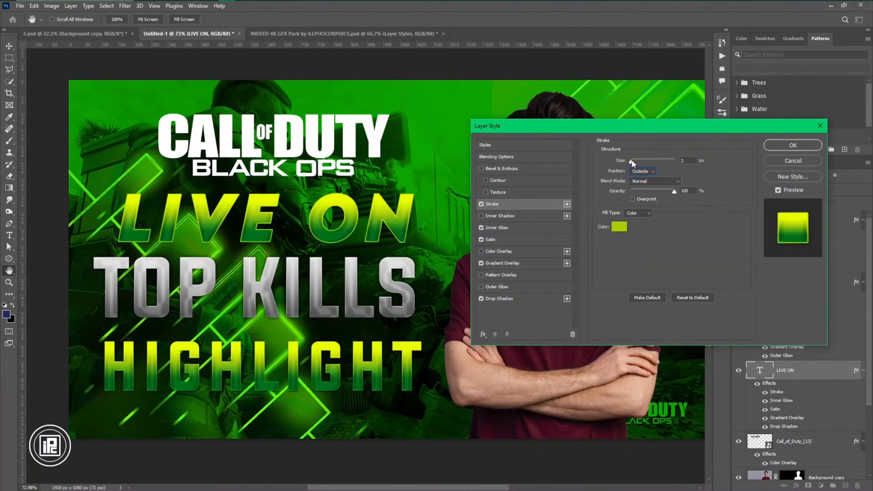
click(619, 226)
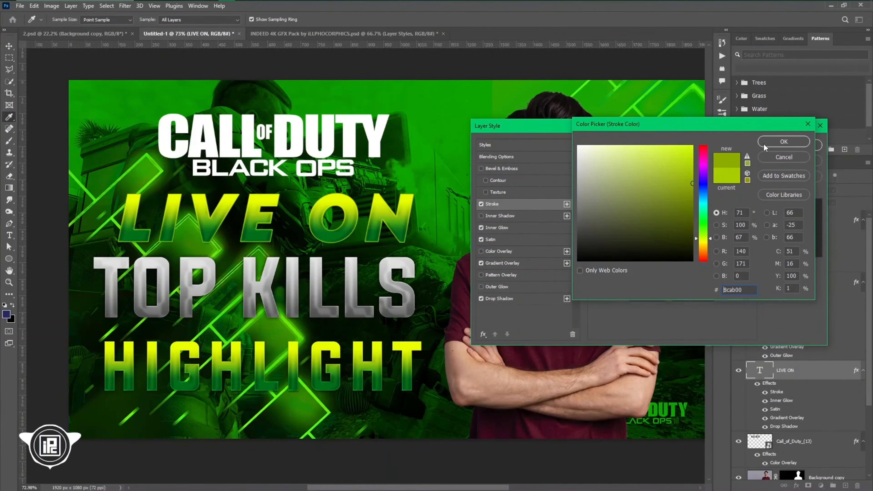
click(784, 141)
drag(632, 161, 633, 163)
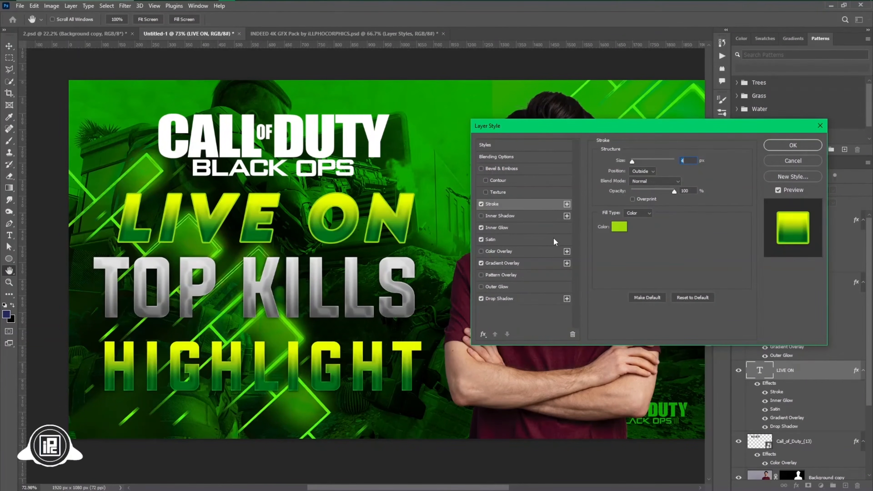
- Add an outer glow to the "LIVE ON" line with colour #b3d809, Normal blending, 100% opacity and 43 px size
click(514, 289)
click(620, 193)
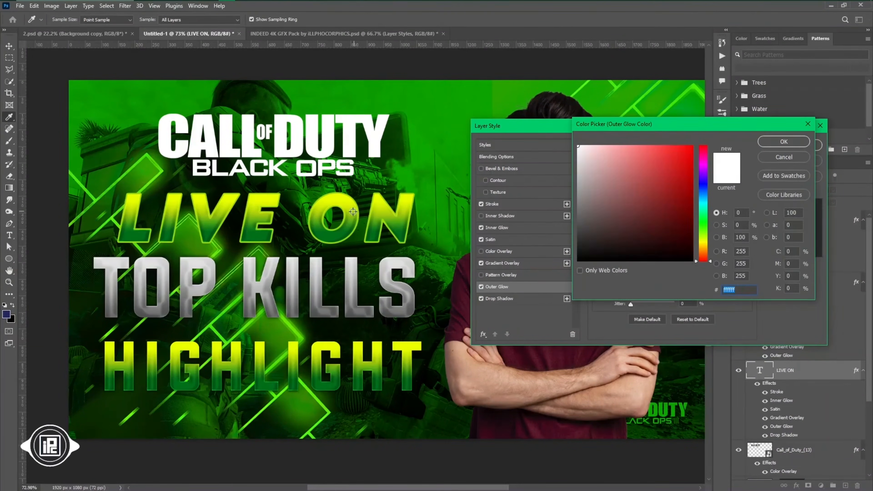
text(b3d809)
click(785, 141)
click(667, 161)
scroll(664, 192, up, 5)
click(646, 168)
drag(634, 251, 640, 250)
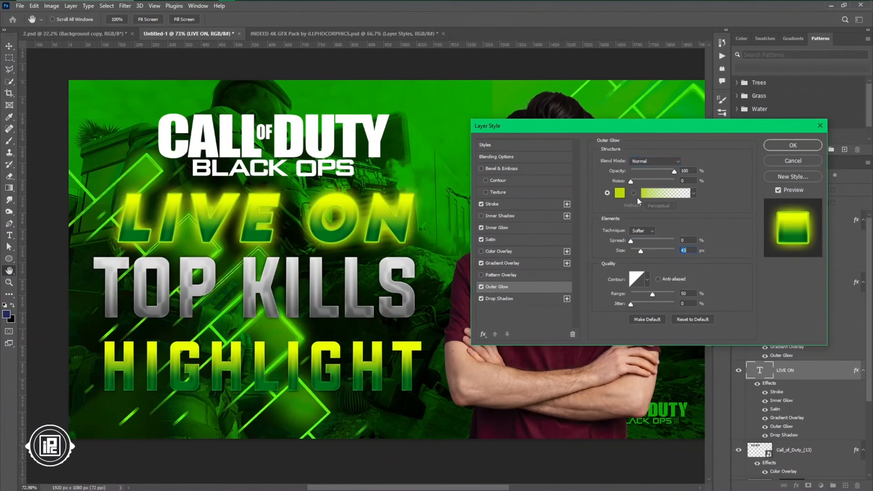
- Recolour the outer glow of the "LIVE ON" line to green and change its blend mode
click(620, 193)
click(704, 226)
drag(677, 189, 680, 163)
key(Return)
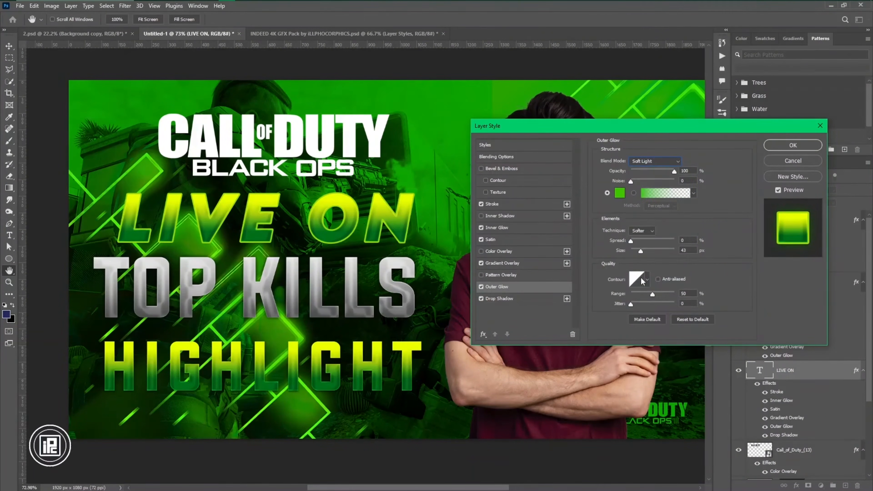
click(678, 161)
click(657, 254)
mouse_move(658, 253)
mouse_down()
mouse_move(647, 250)
mouse_move(656, 251)
mouse_up()
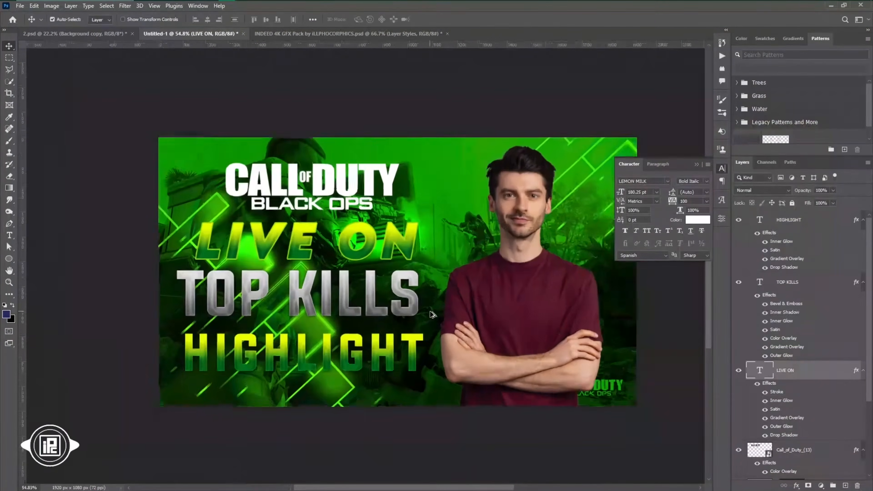
- Recolour both stops of the "HIGHLIGHT" line's gradient overlay to bright yellow-green and vivid green
double_click(790, 261)
click(653, 181)
double_click(739, 246)
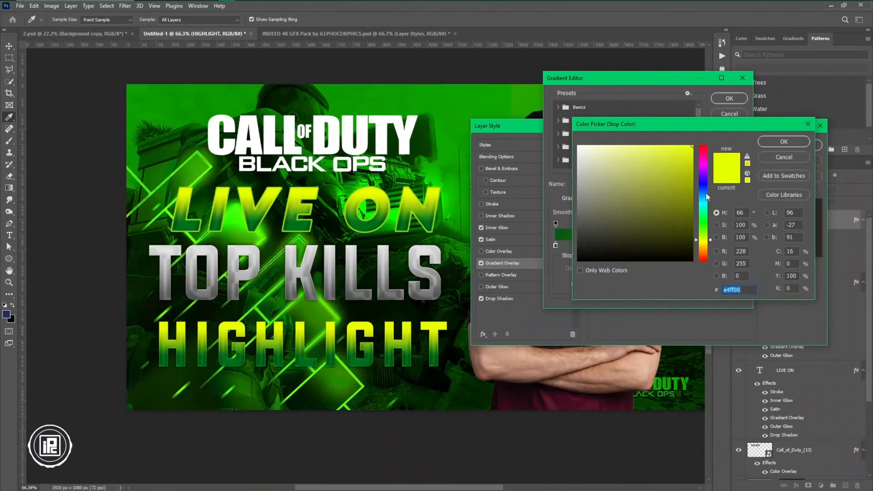
click(704, 237)
key(Return)
double_click(556, 246)
click(692, 171)
mouse_move(705, 219)
mouse_down()
mouse_move(704, 174)
mouse_move(704, 228)
mouse_up()
click(786, 142)
click(730, 99)
- Add a 6 px pale green stroke positioned at the centre to the "HIGHLIGHT" line
click(492, 204)
click(616, 227)
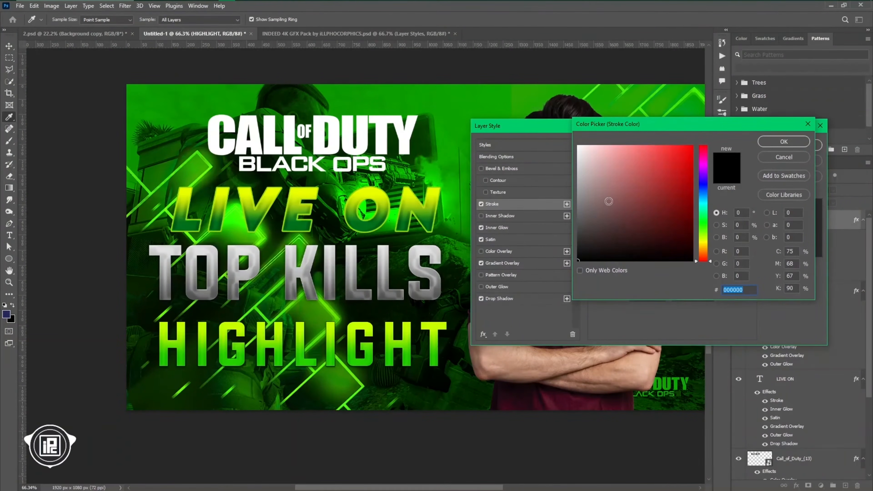
click(611, 147)
click(704, 223)
key(Return)
click(643, 171)
click(639, 193)
drag(631, 162, 633, 163)
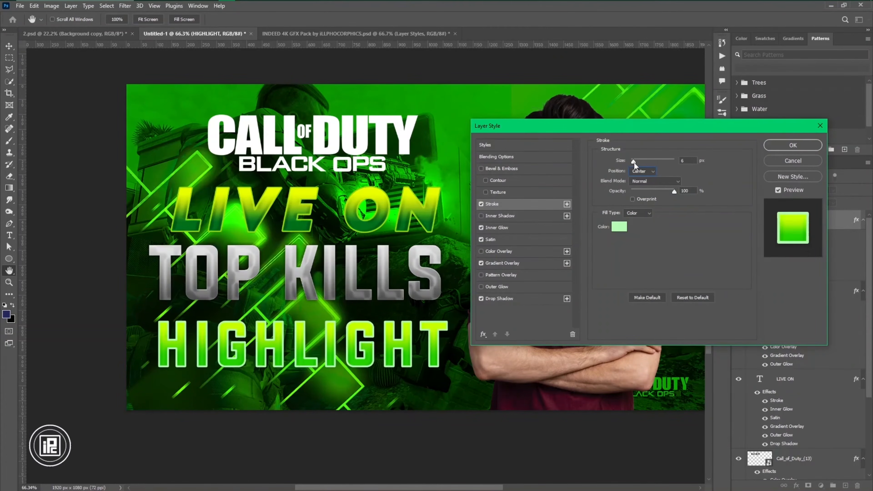
- Change the position of the "HIGHLIGHT" line's stroke and recolour the stroke to a vivid green
click(640, 171)
click(639, 178)
click(620, 227)
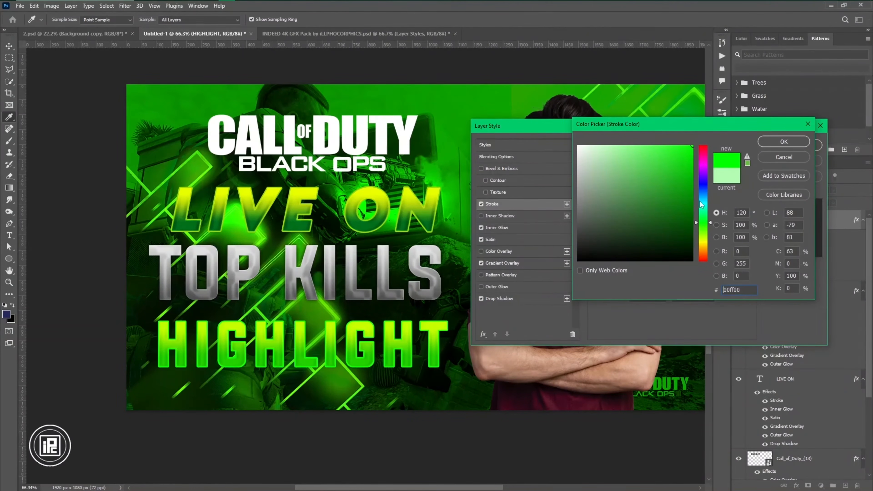
click(703, 228)
click(781, 144)
- Set the satin opacity of the "HIGHLIGHT" line to 66% and apply the layer style
click(491, 239)
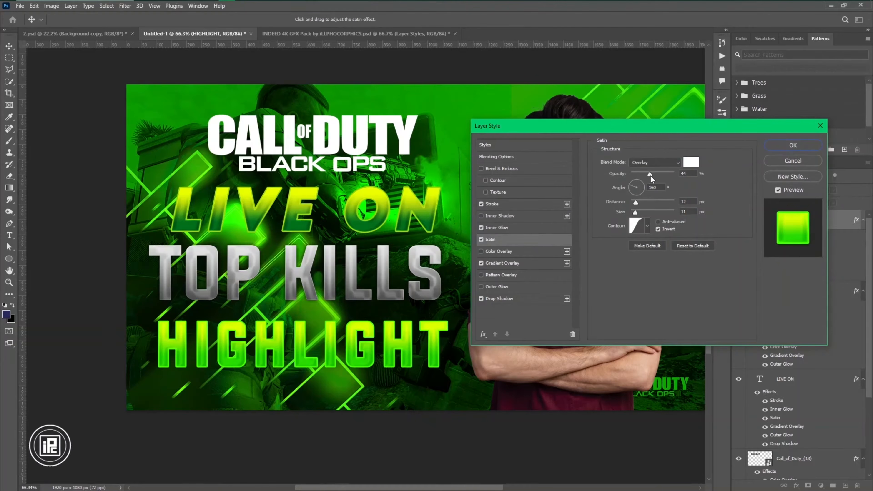
mouse_move(651, 175)
mouse_down()
mouse_move(668, 172)
mouse_move(660, 175)
mouse_up()
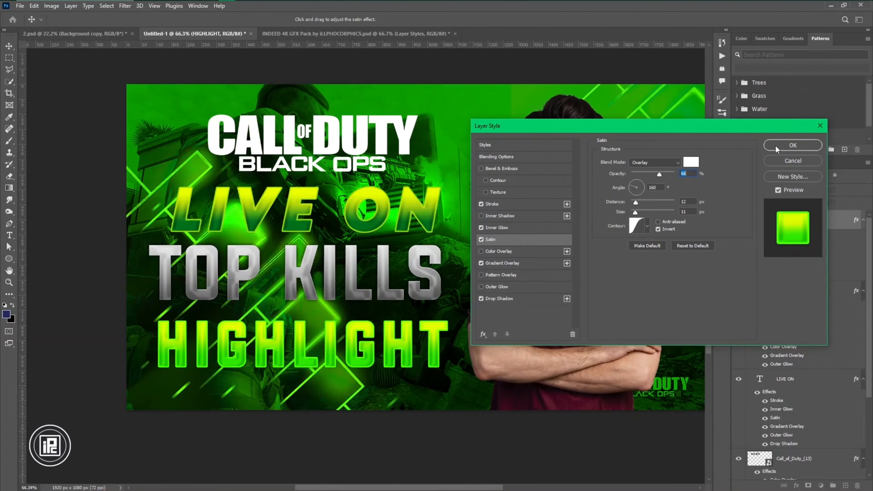
click(776, 146)
- Copy the "HIGHLIGHT" line's effects onto the "TOP KILLS" and "LIVE ON" lines
drag(790, 327, 787, 362)
scroll(401, 309, down, 4)
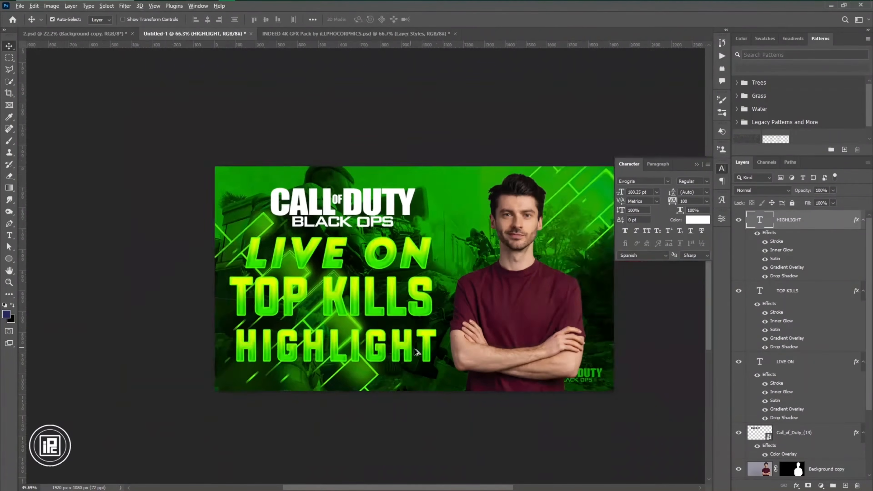
scroll(402, 308, up, 3)
- Change the "TOP KILLS" line's gradient overlay to run from light green #93ff81 to white
click(368, 292)
double_click(782, 339)
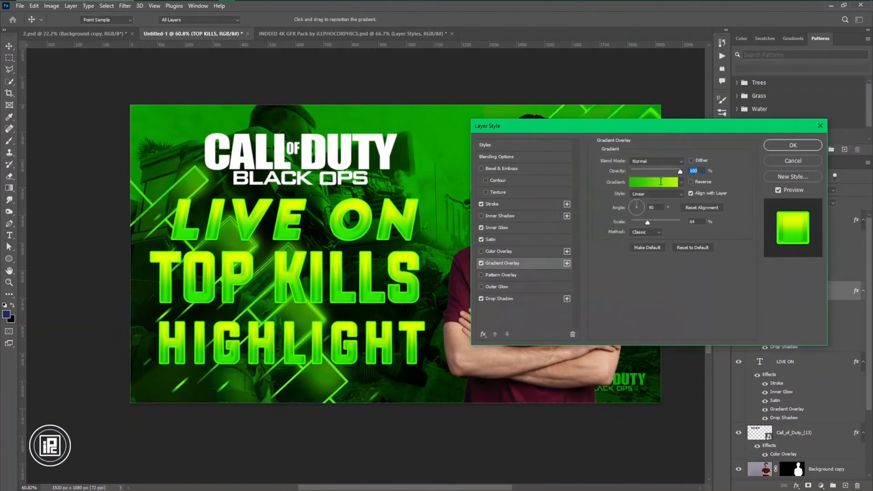
click(653, 181)
double_click(740, 246)
drag(687, 228, 579, 146)
click(772, 143)
double_click(556, 246)
drag(682, 195, 634, 147)
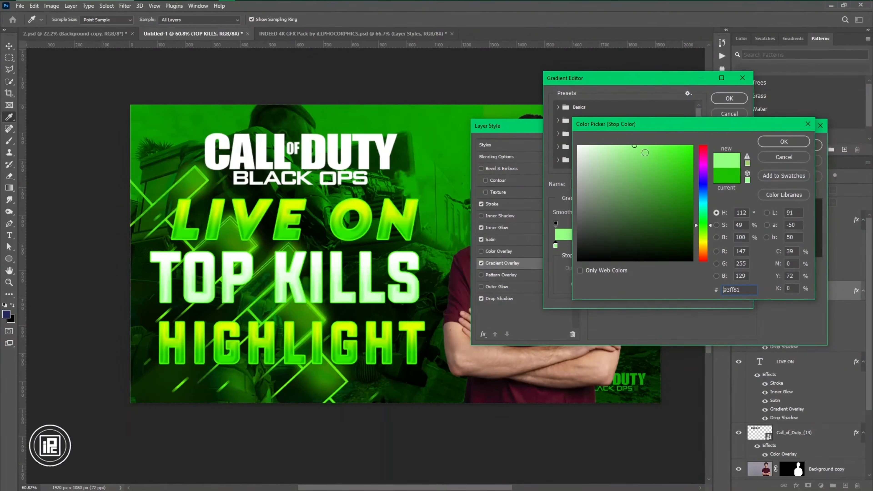
click(784, 141)
click(730, 98)
- Recolour the satin effect of the "TOP KILLS" line with a yellow sampled from the "LIVE ON" text
click(491, 240)
click(714, 162)
click(362, 214)
click(784, 141)
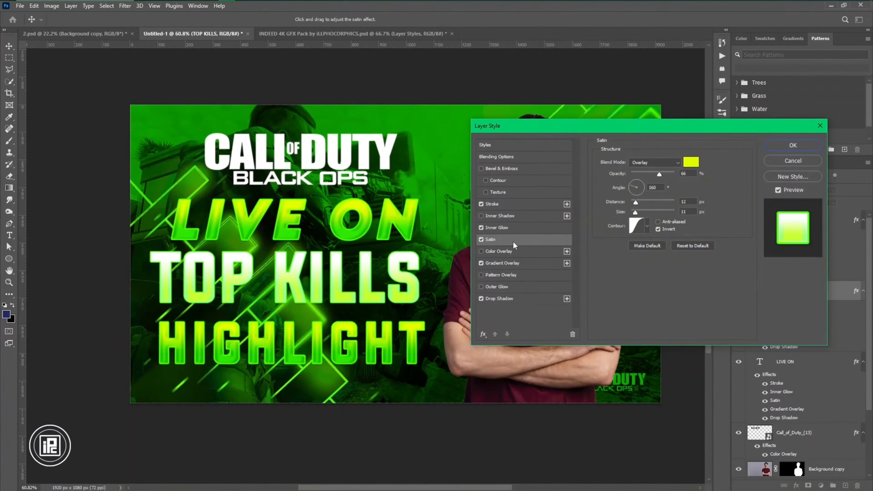
- Revisit the first colour stop of the "TOP KILLS" line's gradient overlay and apply the layer style
click(502, 263)
click(651, 182)
double_click(555, 245)
click(784, 142)
click(729, 98)
click(790, 145)
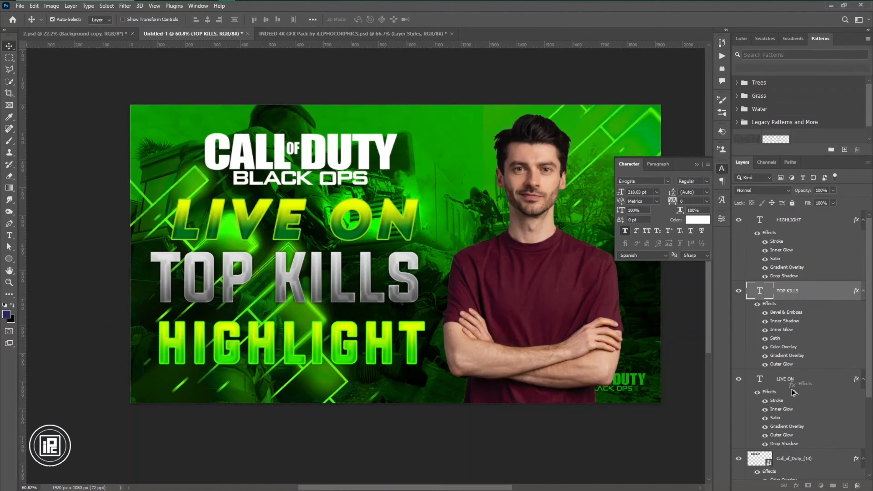
- Replace the "LIVE ON" line's effects with a copy of the "HIGHLIGHT" line's effects
drag(795, 392, 794, 387)
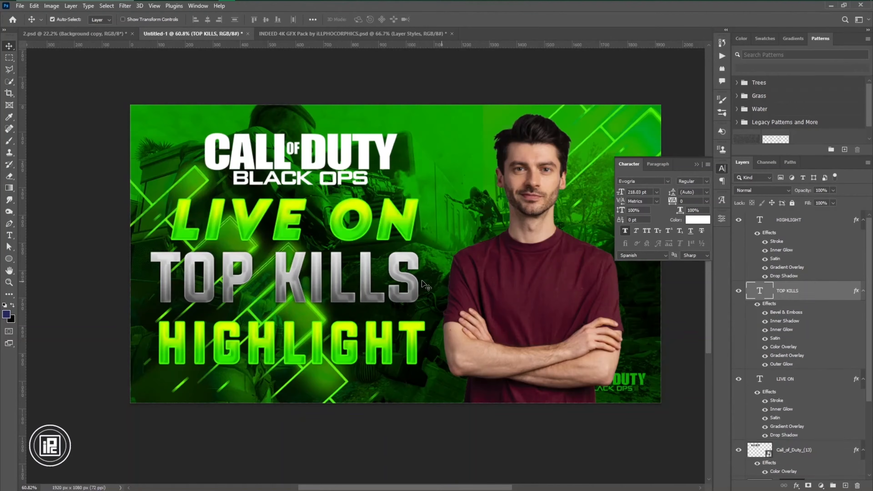
- Review the silver "TOP KILLS" line's effects and recolour its satin with a yellow sampled from the "LIVE ON" text
double_click(786, 304)
click(500, 276)
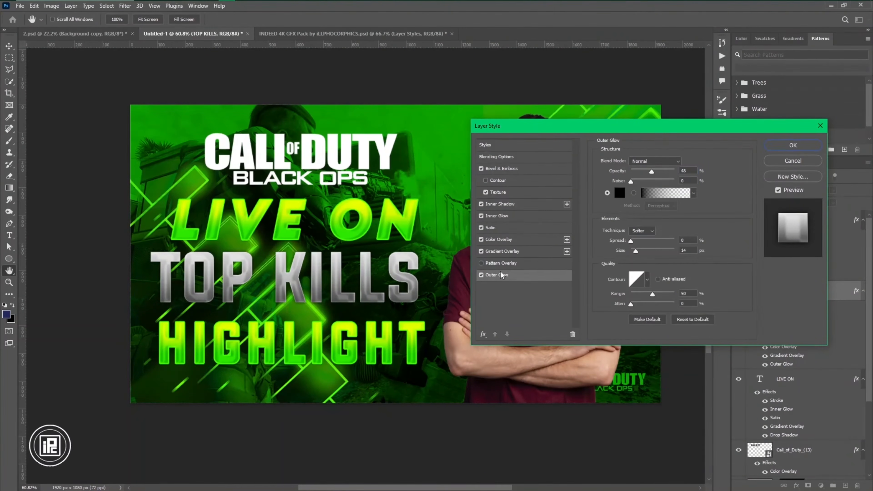
click(508, 218)
click(513, 241)
click(501, 228)
click(694, 163)
click(364, 208)
click(785, 141)
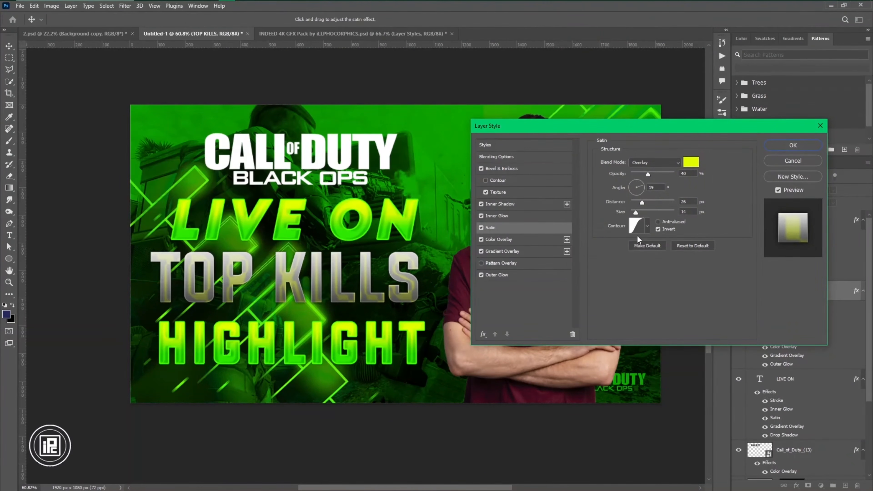
- Try a green #4dfd00 satin on the "TOP KILLS" line with 94% opacity, 29 px distance and 29 px size
click(691, 167)
click(706, 229)
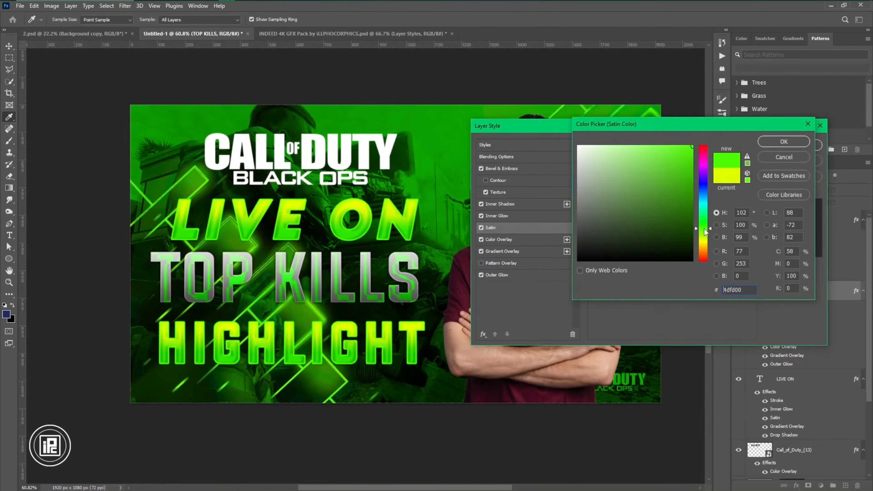
click(787, 141)
drag(642, 203, 644, 204)
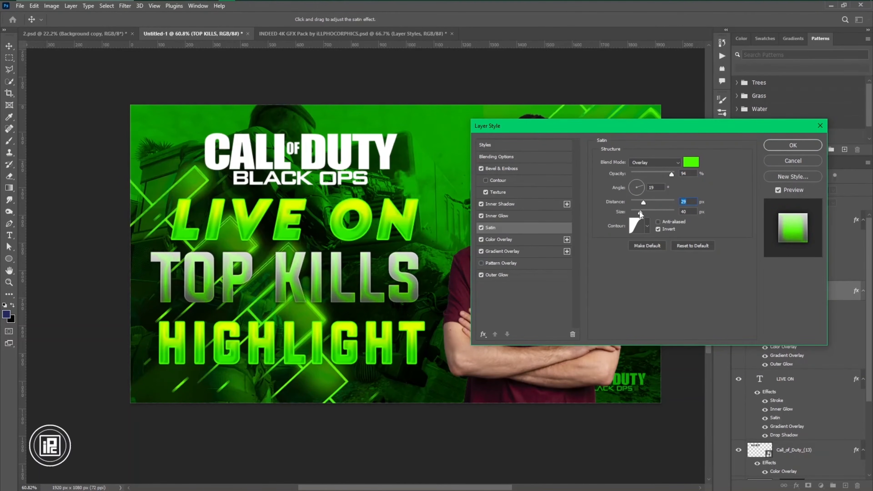
- Try a lighter grey for the first colour stop of the "TOP KILLS" line's gradient overlay
click(529, 251)
click(649, 186)
double_click(556, 246)
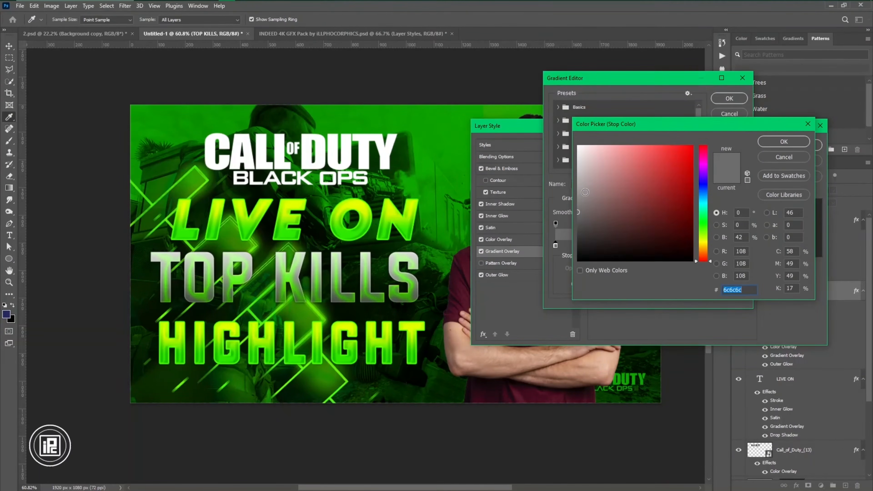
mouse_move(585, 177)
mouse_down()
mouse_move(578, 154)
mouse_move(578, 195)
mouse_move(579, 186)
mouse_up()
click(769, 142)
click(730, 98)
- Try the Normal blend mode for the "TOP KILLS" line's satin and lower its opacity slightly
click(534, 228)
click(652, 163)
click(651, 168)
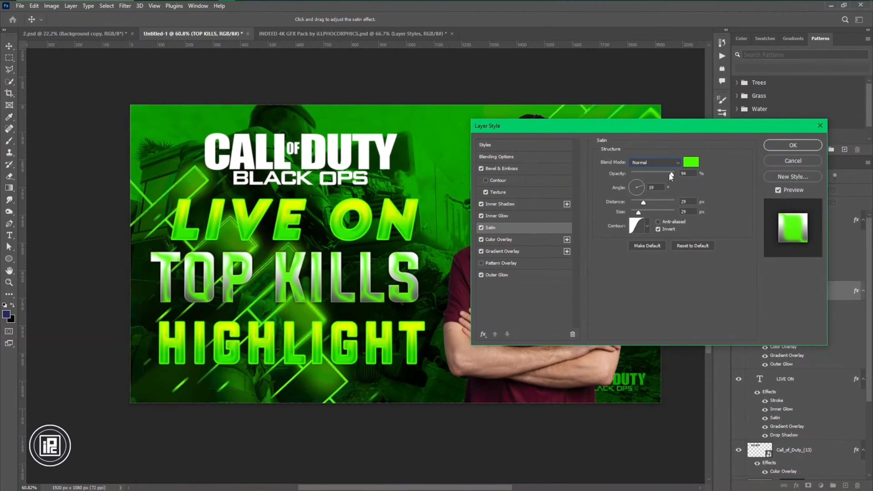
drag(669, 173, 667, 172)
click(658, 163)
- Try a darker grey for the last colour stop of the "TOP KILLS" line's gradient overlay
click(543, 249)
click(653, 182)
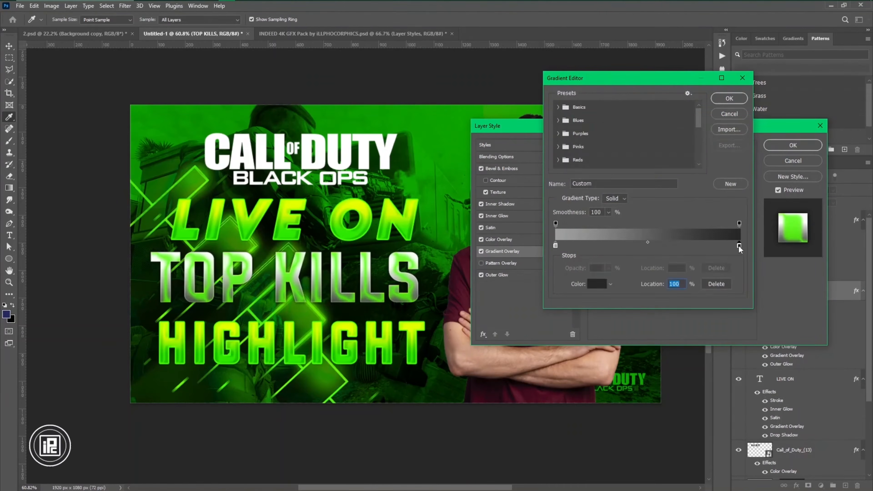
double_click(739, 246)
mouse_move(581, 241)
mouse_down()
mouse_move(580, 224)
mouse_move(581, 252)
mouse_up()
click(778, 142)
click(730, 98)
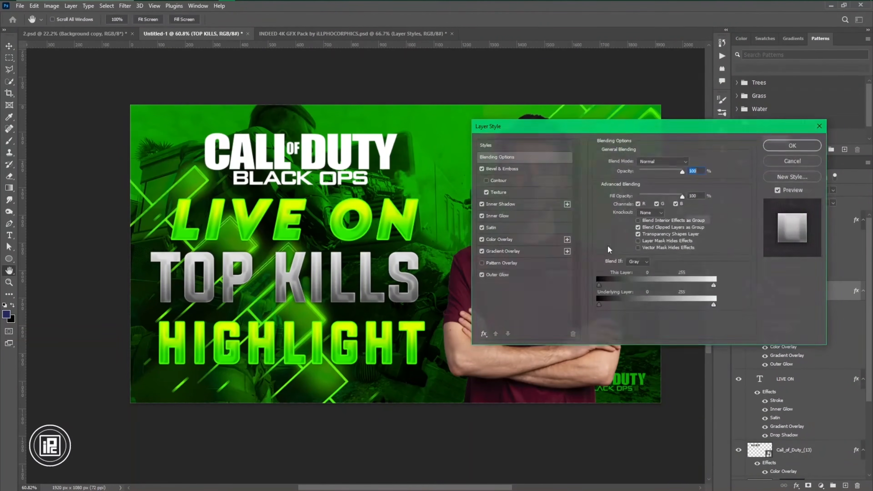
- Recolour the "TOP KILLS" line's satin green (#62f500) and raise its opacity to 91%
click(490, 227)
click(690, 164)
click(701, 225)
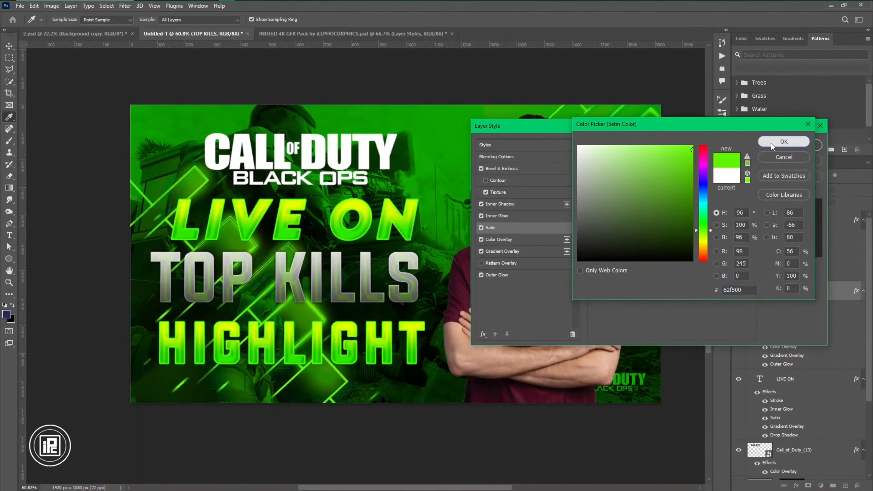
click(780, 142)
- Add a stroke to the "TOP KILLS" line in a green sampled from the "LIVE ON" text
click(483, 334)
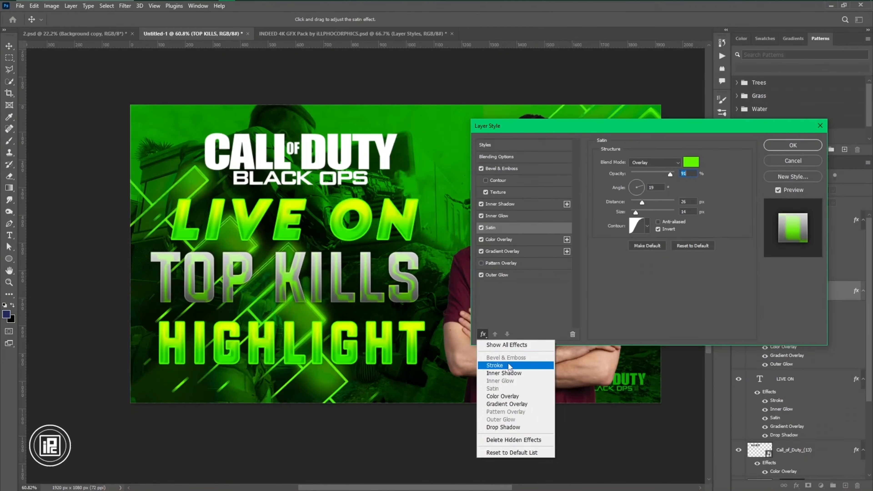
click(499, 363)
click(618, 228)
click(355, 231)
key(Return)
- Change the "TOP KILLS" line's bevel to Stroke Emboss with 65 px size, 2 px soften and 60% highlight opacity, without texture
click(522, 171)
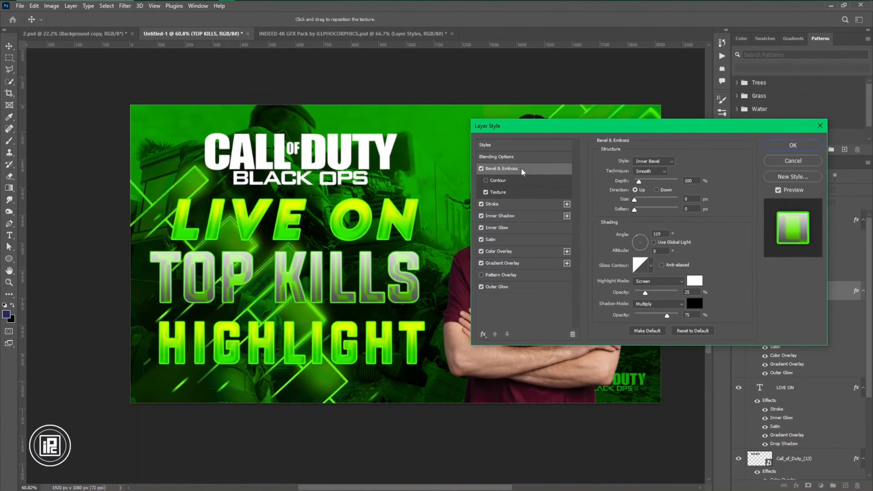
drag(642, 181, 643, 207)
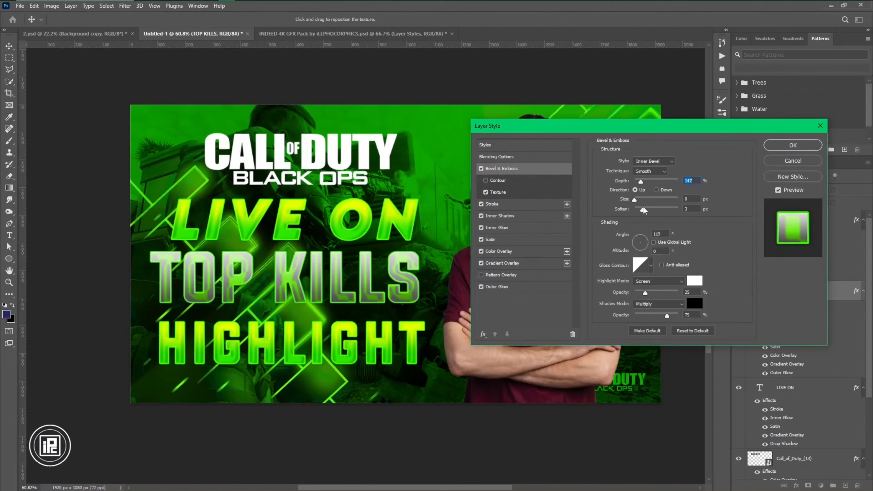
click(654, 160)
click(656, 195)
drag(645, 293, 672, 314)
drag(635, 201, 648, 200)
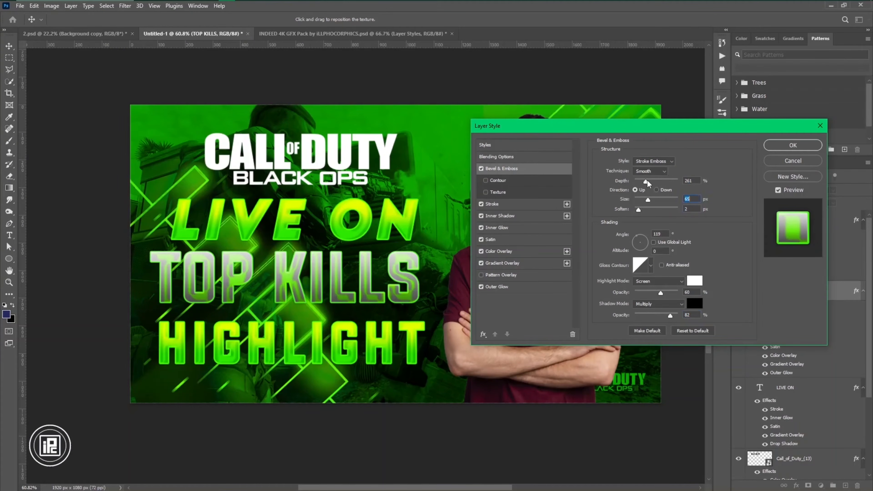
- Try a bright green #3cff00 for the "TOP KILLS" line's stroke with the Soft Light blend mode
click(492, 204)
click(620, 227)
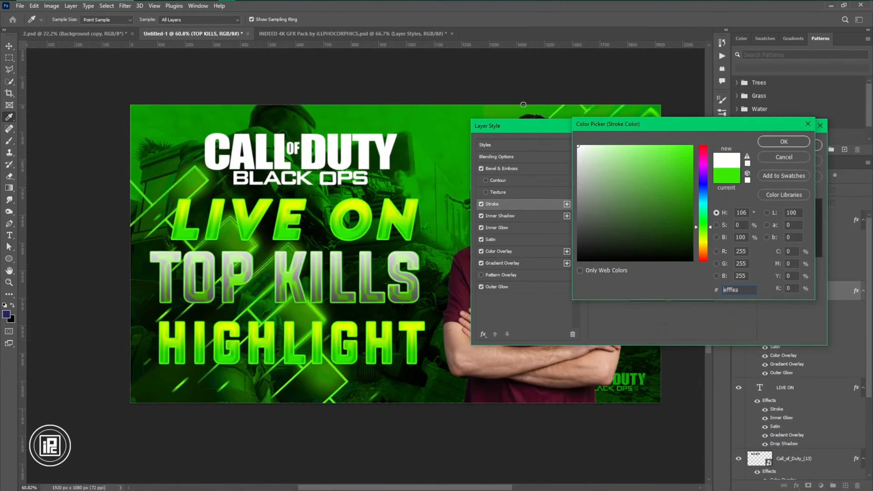
click(579, 146)
click(415, 326)
click(369, 349)
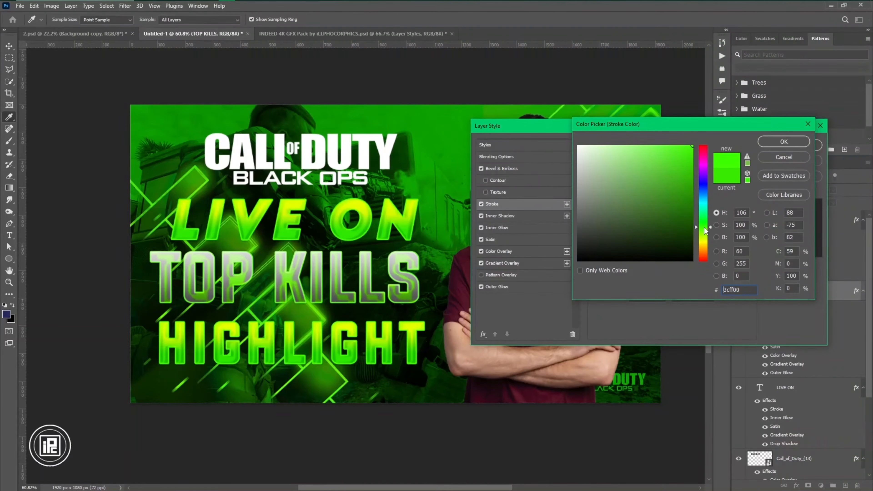
click(784, 142)
click(655, 181)
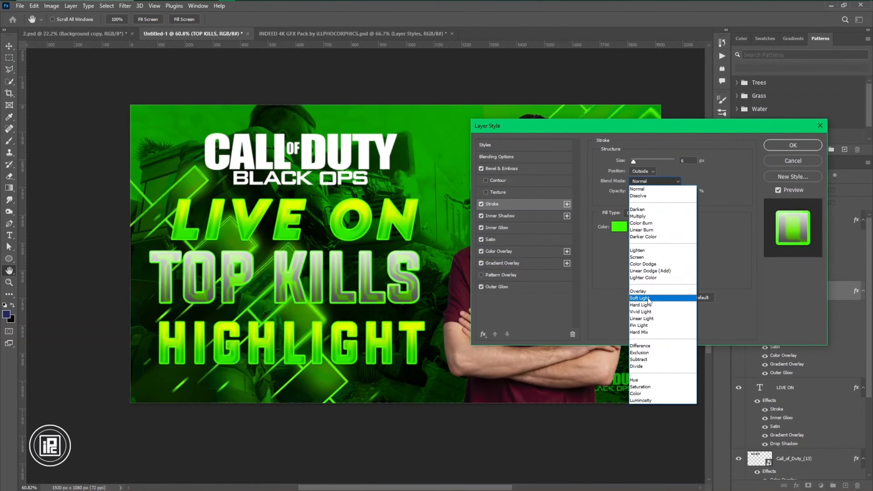
click(648, 300)
click(635, 162)
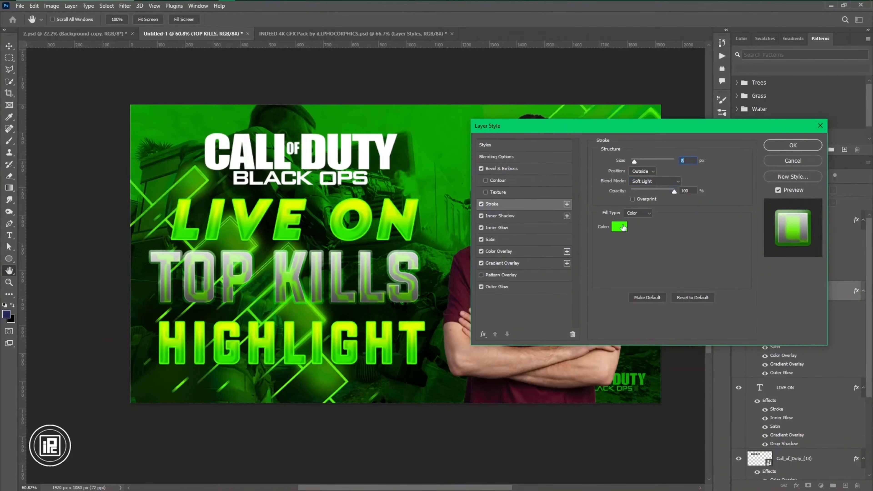
click(623, 227)
click(777, 143)
- Make the "TOP KILLS" line's outer glow bright green with Color Dodge blending, 96% opacity and a size of 191 px
click(497, 286)
click(615, 195)
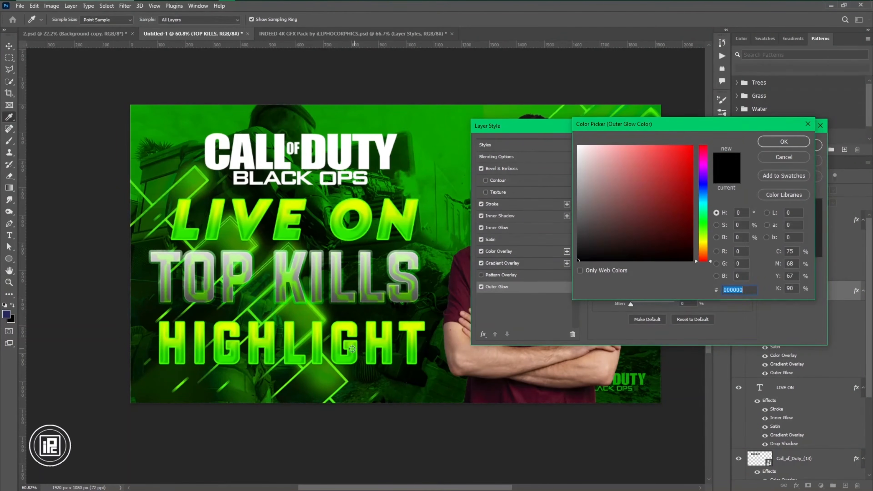
click(771, 145)
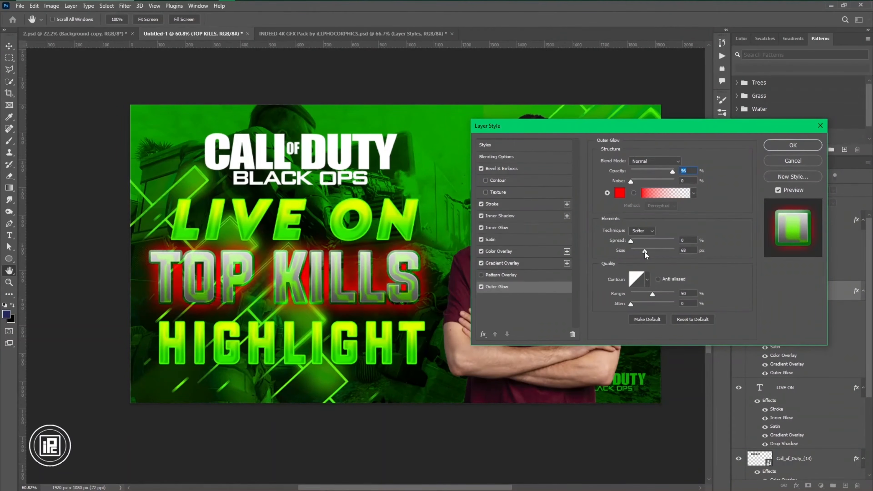
click(620, 193)
click(704, 223)
click(785, 142)
click(656, 161)
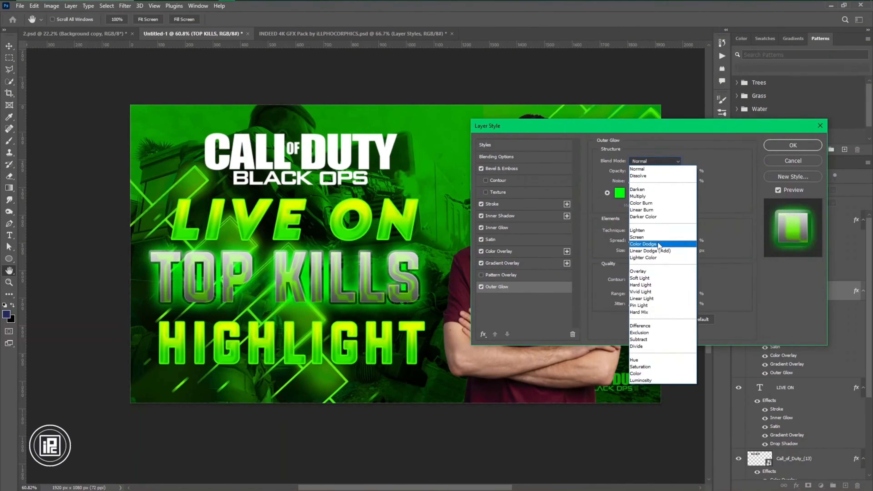
click(653, 229)
drag(640, 251, 666, 249)
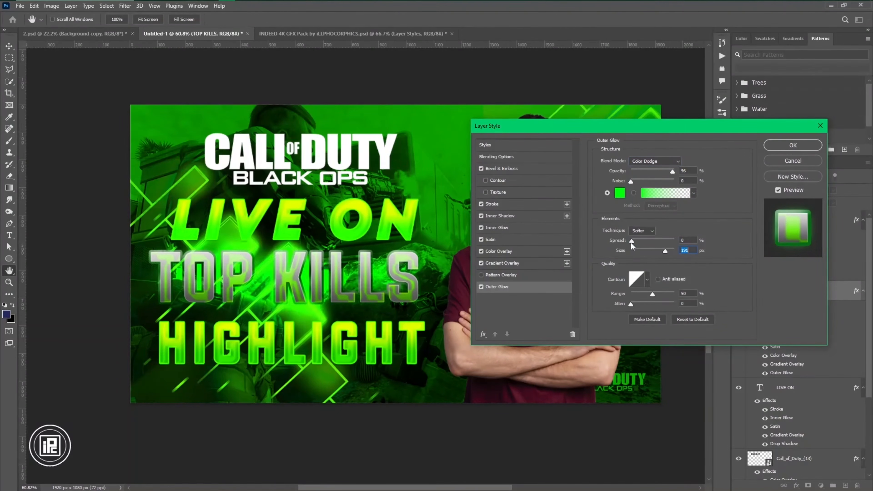
- Turn off the "TOP KILLS" line's stroke and apply the layer style
click(490, 204)
click(482, 204)
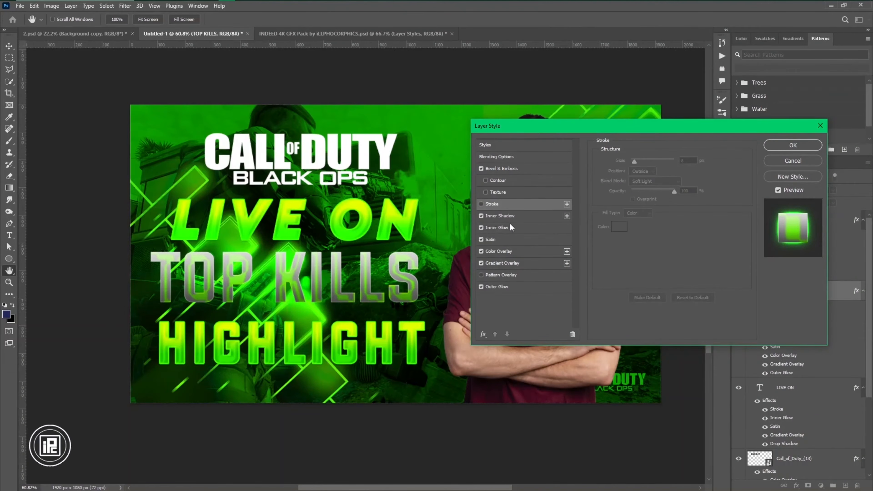
click(484, 334)
click(785, 149)
click(786, 148)
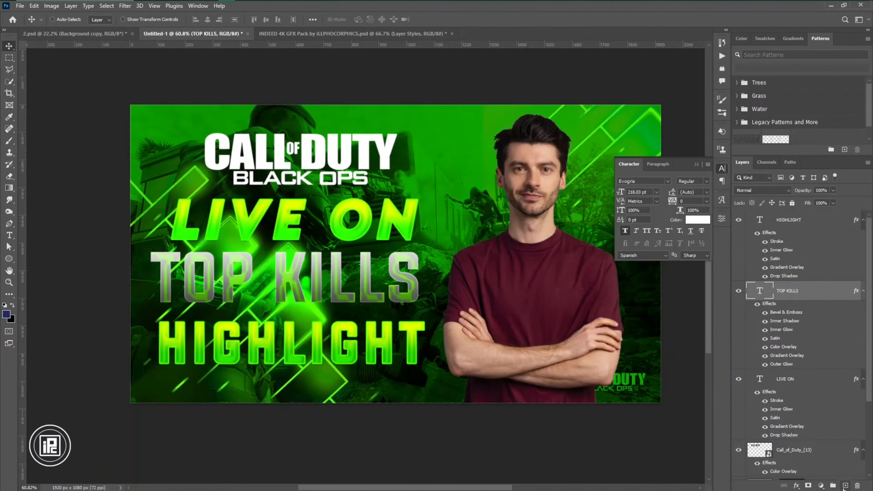
- Paint a dark 55% opacity brush stroke on a new layer beneath the "TOP KILLS" line and change that layer's blend mode
ctrl+click(846, 486)
key(b)
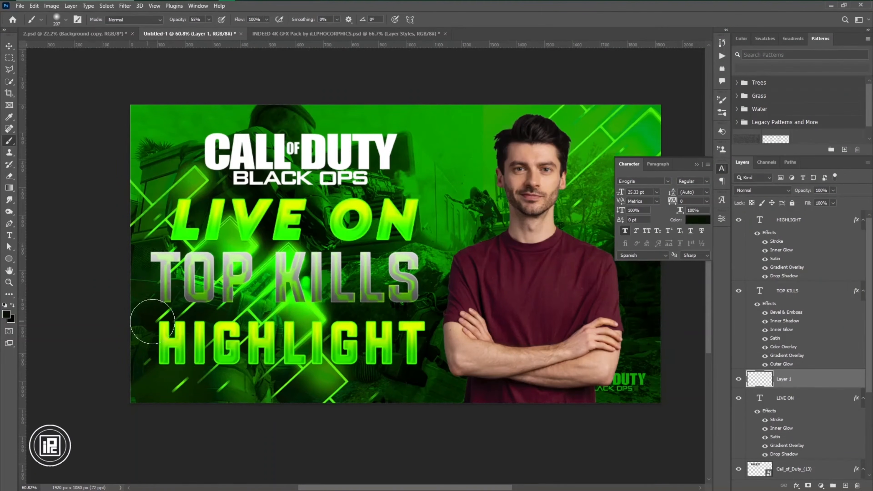
mouse_move(152, 322)
mouse_down()
mouse_move(372, 279)
mouse_move(206, 285)
mouse_move(370, 292)
mouse_up()
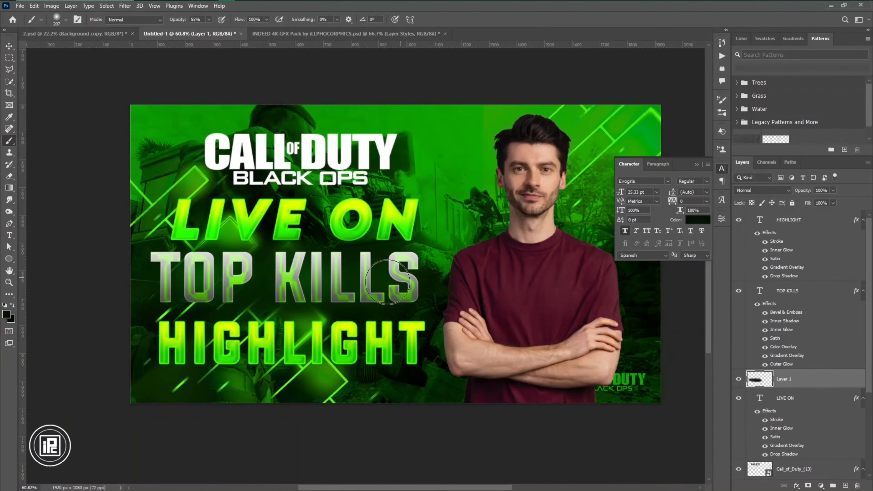
click(763, 190)
click(757, 298)
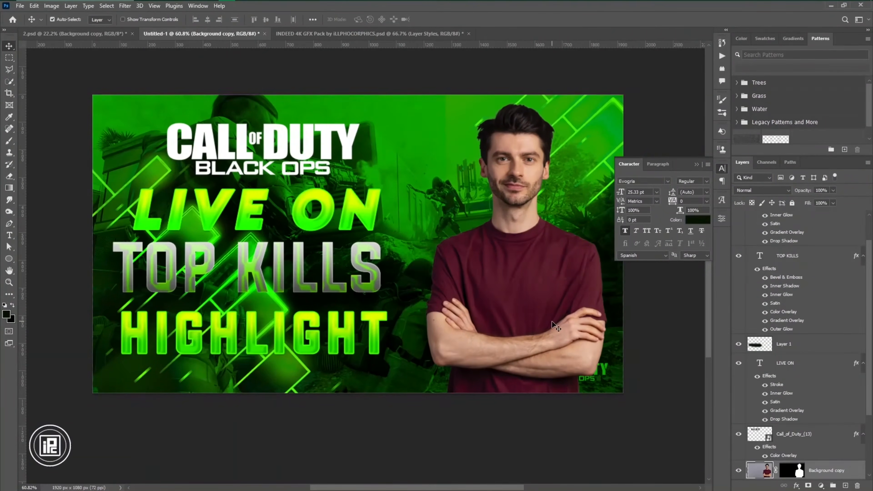
- Enlarge the cut-out man to about 109% and reposition him over the thumbnail's right side
drag(375, 394, 377, 431)
drag(550, 334, 533, 325)
drag(358, 420, 358, 416)
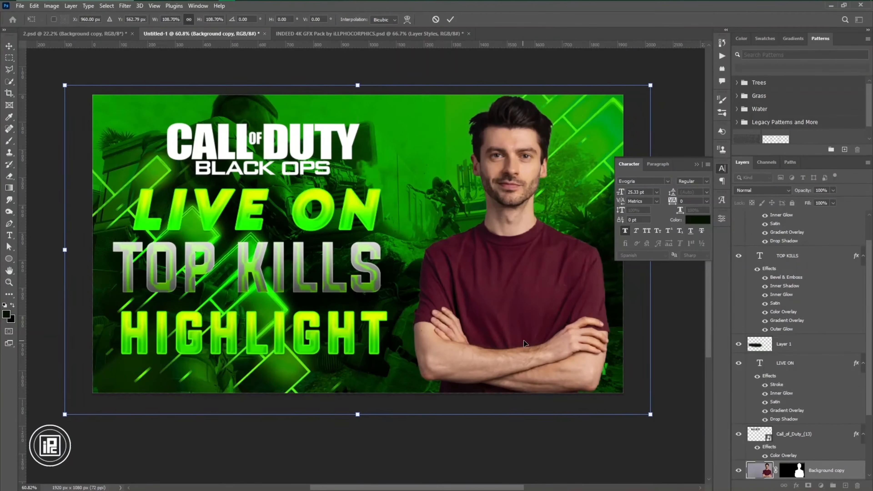
drag(524, 346, 526, 348)
click(451, 19)
- Copy the "TOP KILLS" line's effects onto the Call of Duty logo layer
scroll(557, 238, down, 3)
scroll(427, 175, up, 4)
click(255, 163)
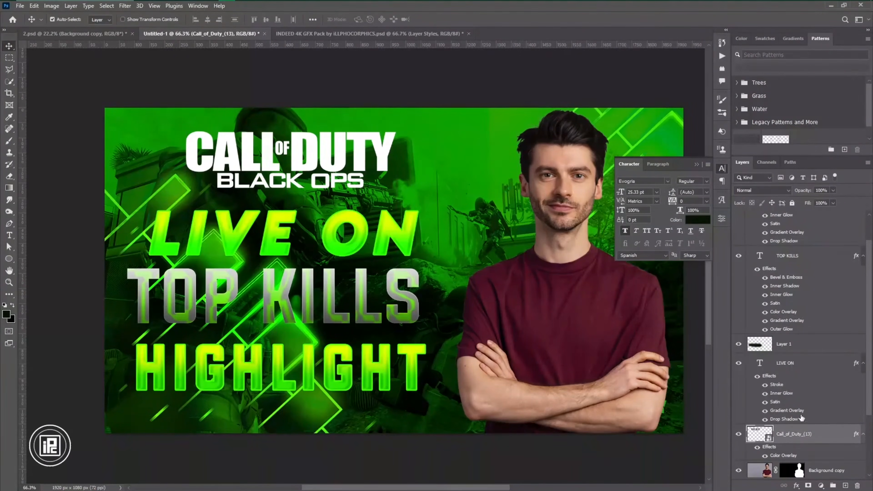
click(416, 311)
alt+drag(773, 270, 816, 431)
click(817, 432)
- Turn off the logo's outer glow, recolour its satin white and adjust the satin's distance and size
scroll(816, 432, down, 3)
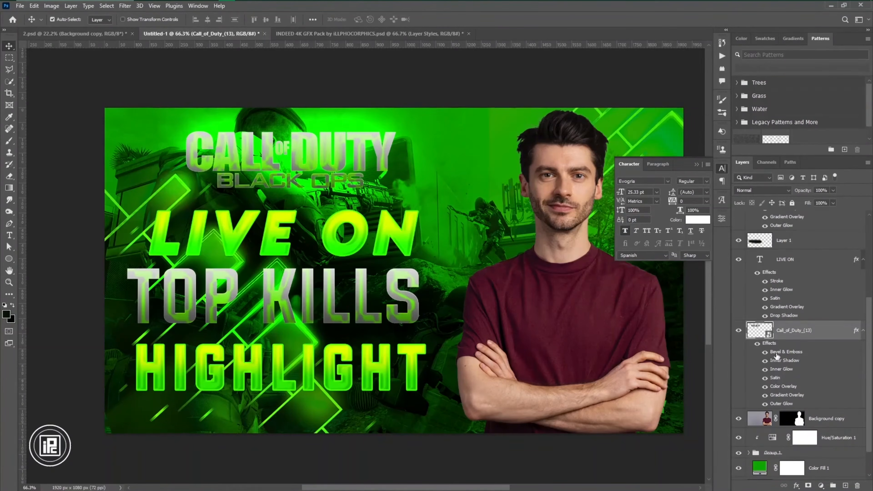
double_click(774, 347)
click(482, 287)
click(508, 240)
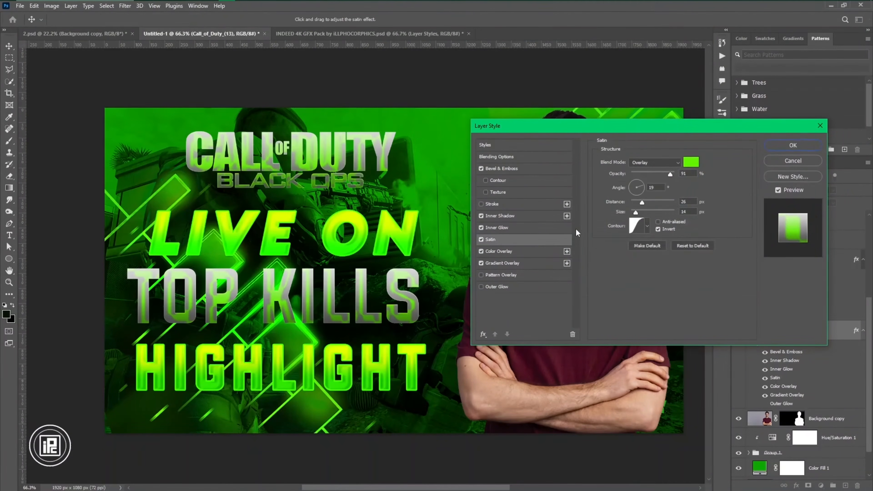
click(691, 162)
click(579, 147)
click(785, 141)
mouse_move(643, 203)
mouse_down()
mouse_move(632, 203)
mouse_move(647, 203)
mouse_move(637, 203)
mouse_move(639, 213)
mouse_up()
- Enable the logo's bevel texture, set the bevel style to Inner Bevel after trying Emboss, and apply the layer style
click(486, 192)
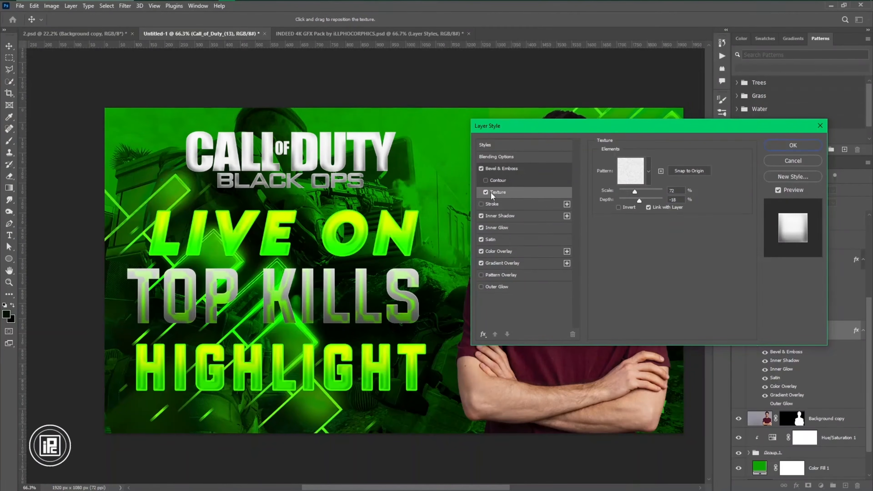
click(498, 180)
click(502, 168)
click(646, 162)
click(650, 182)
click(651, 161)
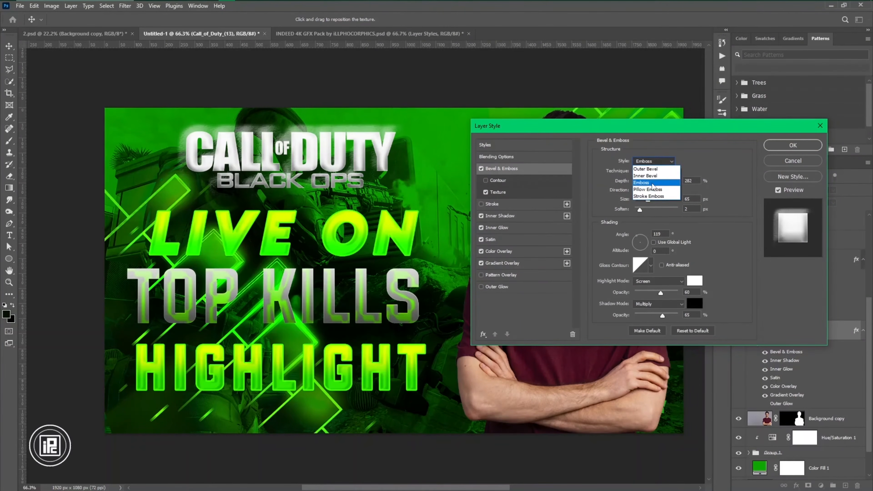
click(653, 176)
click(787, 146)
- Turn the logo's outer glow back on with the Soft Light blend mode and apply the layer style
scroll(385, 267, down, 6)
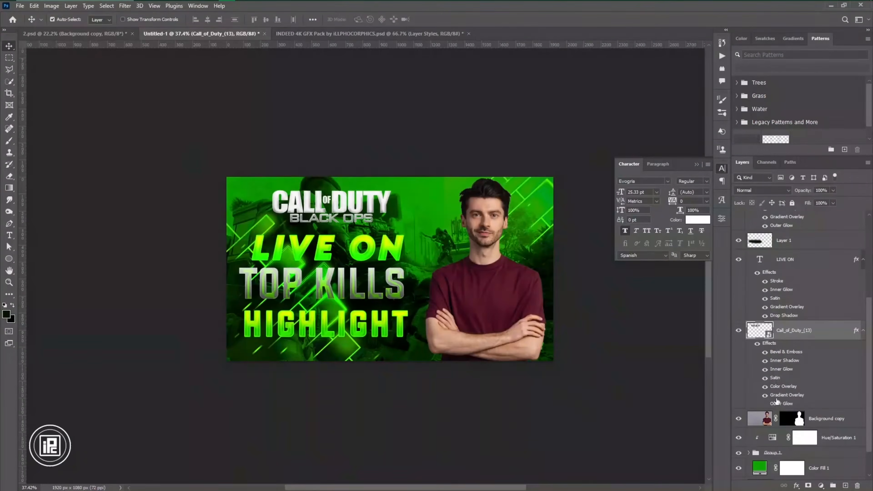
double_click(769, 406)
click(649, 161)
click(648, 201)
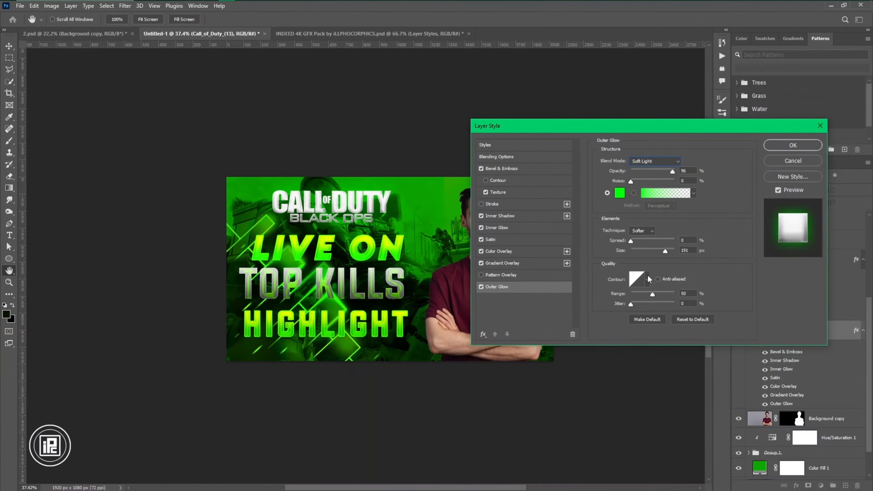
click(781, 147)
- Collapse the effects lists of all layers and select the cut-out man's layer
click(506, 313)
scroll(506, 314, up, 6)
click(820, 334)
scroll(820, 335, up, 5)
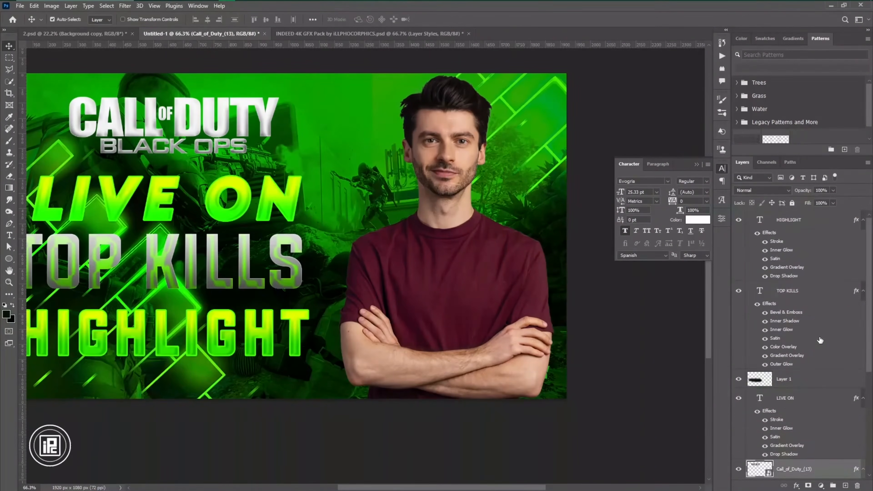
shift+click(825, 220)
alt+click(864, 221)
click(842, 316)
- Add a Curves adjustment clipped to the cut-out man's layer and reshape its curve
click(822, 485)
click(830, 372)
key(ctrl+0)
click(644, 394)
drag(680, 285, 658, 302)
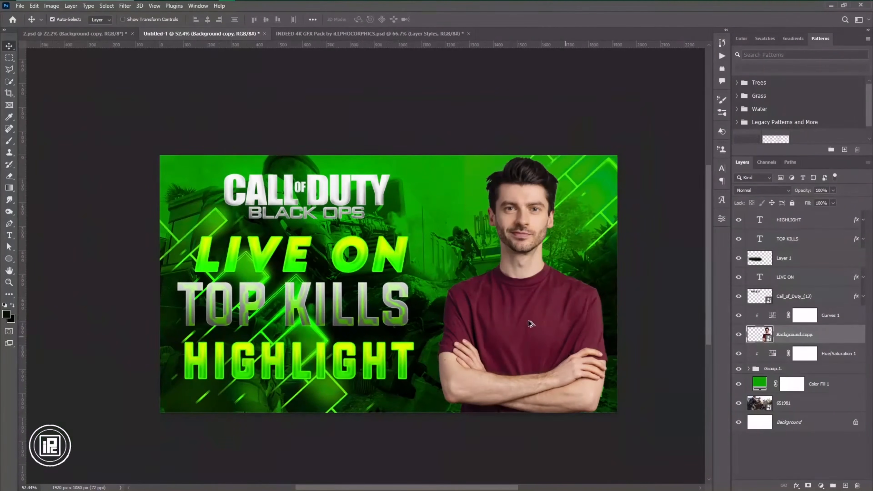
- Apply Camera Raw Filter basics to the cut-out man: Contrast +33, Highlights +12, Shadows +69, Blacks -44, Texture +21, Clarity +27
click(125, 5)
click(149, 73)
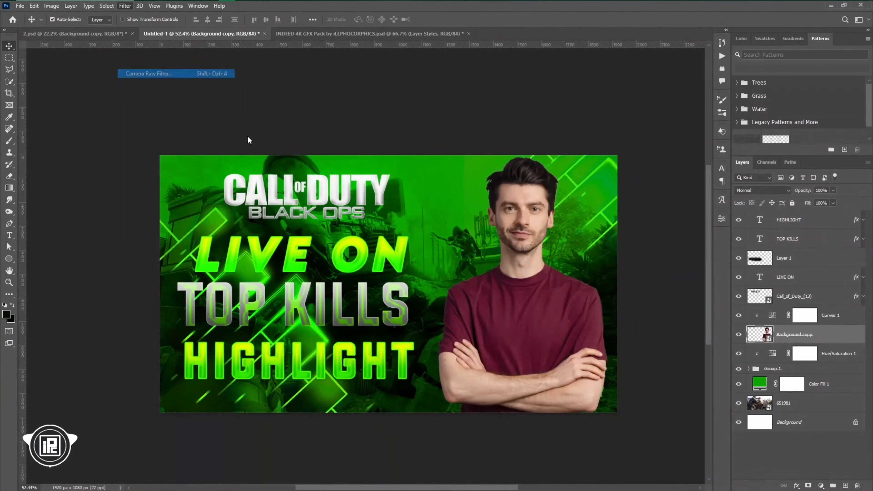
click(688, 140)
drag(721, 226, 755, 253)
drag(721, 281, 732, 304)
drag(721, 318, 734, 317)
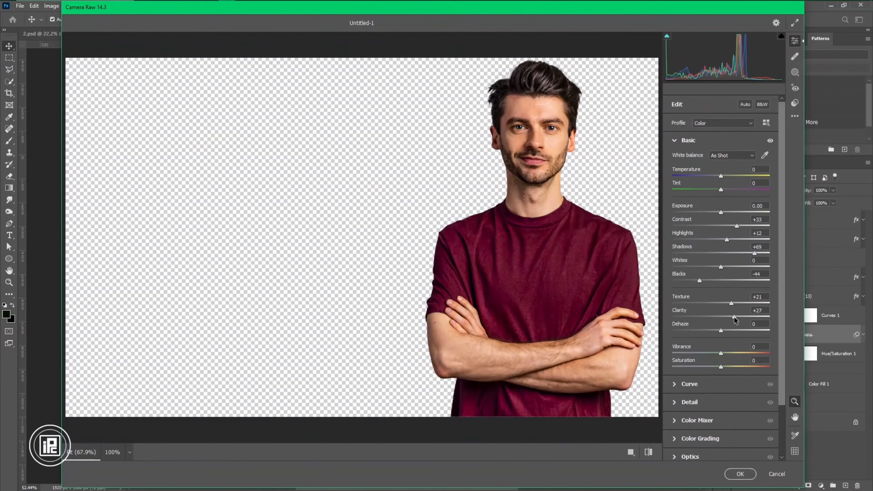
- Set Sharpening 100, Noise Reduction 68 with Contrast 58 and Color Noise Reduction 53, plus Clarity +35 and Dehaze +21
click(715, 403)
drag(673, 217, 729, 217)
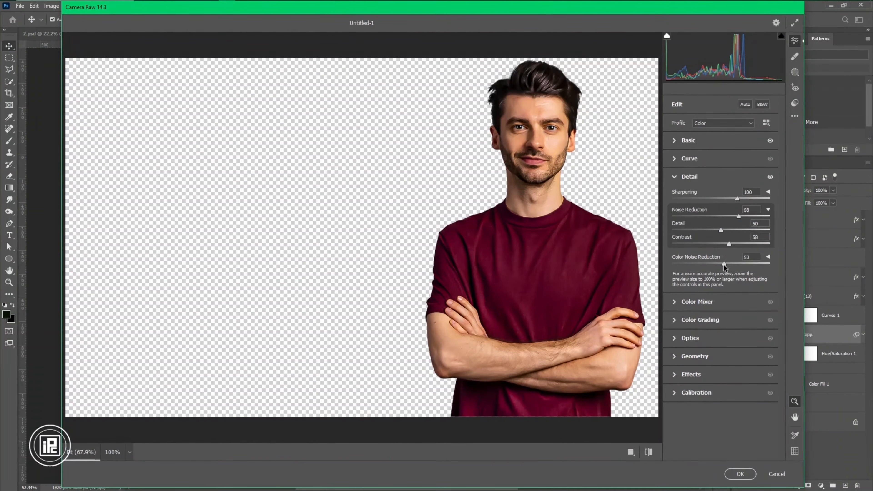
click(689, 140)
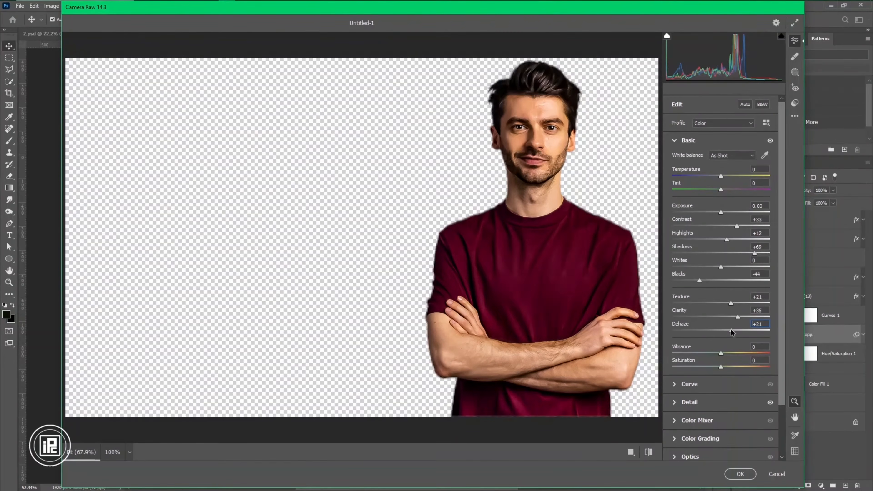
- Adjust the man's colours slightly in the Color Mixer using the HSL Saturation and Luminance controls
click(698, 420)
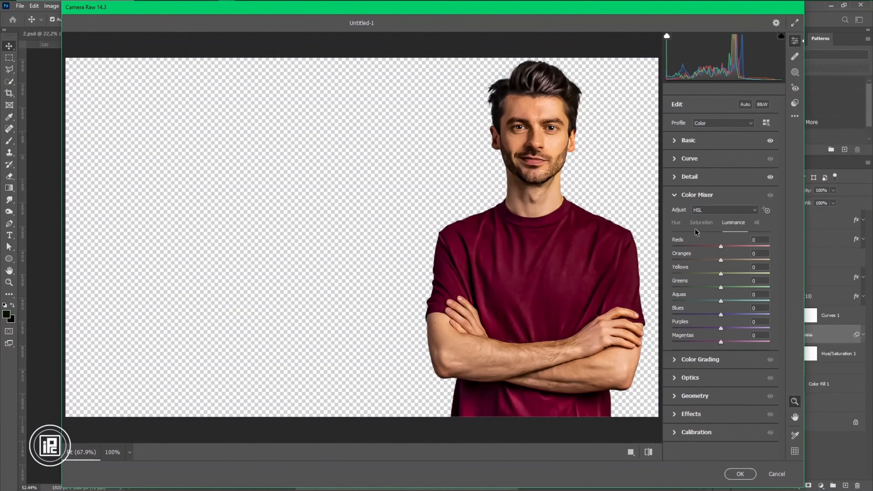
click(702, 223)
mouse_move(721, 261)
mouse_down()
mouse_move(714, 258)
mouse_move(724, 258)
mouse_up()
click(733, 223)
- Adjust the luminance of midtones, highlights and shadows in Color Grading and apply the Camera Raw Filter
click(701, 360)
drag(722, 307, 732, 306)
drag(750, 381, 744, 378)
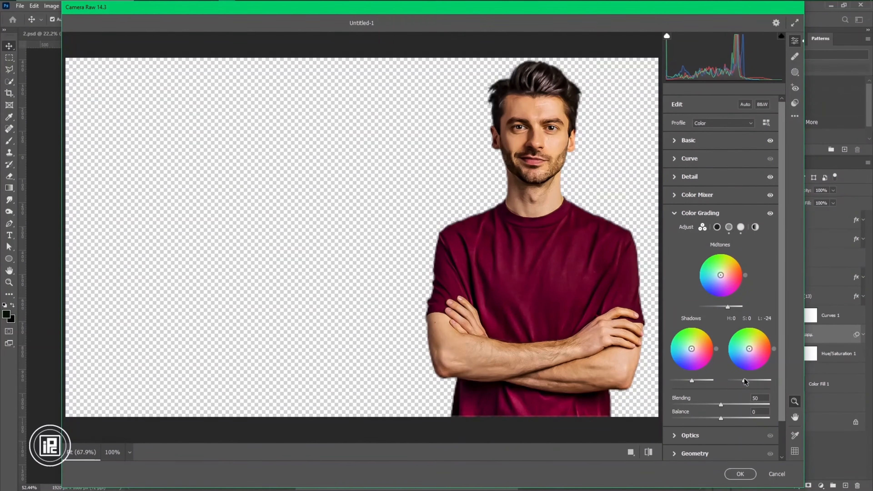
drag(692, 381, 690, 378)
click(741, 474)
- Add a bright green Solid Color fill clipped above the man's Curves adjustment, blend it as Linear Dodge (Add) and invert its mask
scroll(495, 322, up, 1)
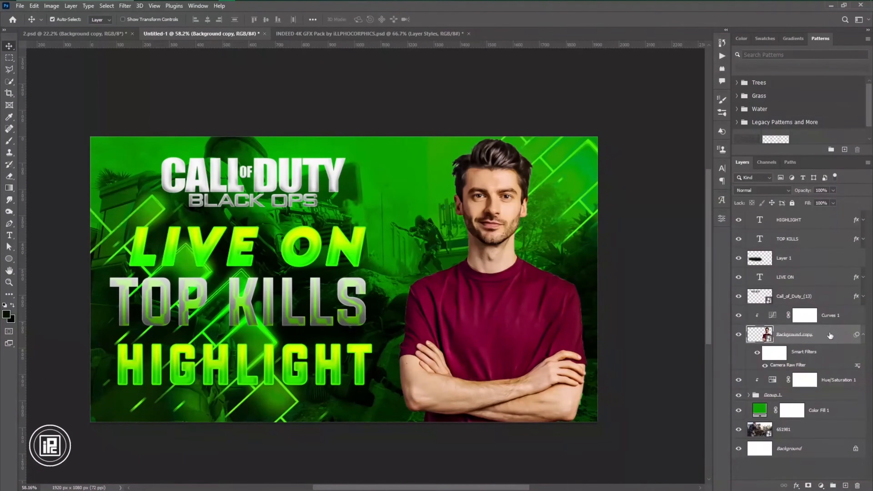
click(804, 315)
click(821, 486)
click(821, 325)
click(799, 134)
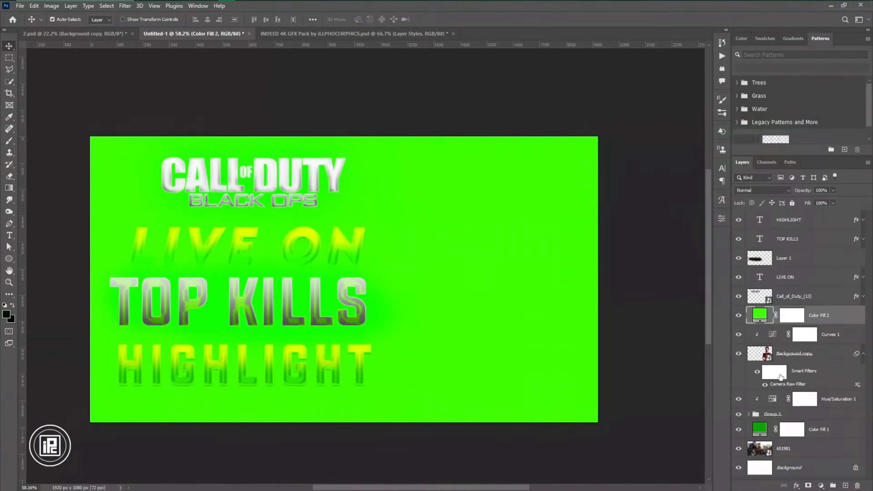
alt+click(773, 325)
click(763, 190)
click(755, 280)
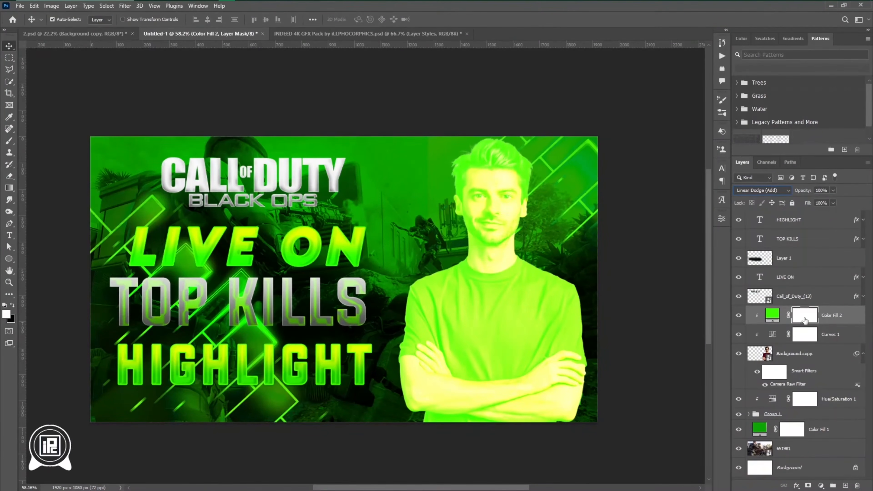
click(52, 6)
mouse_move(86, 30)
click(155, 134)
- Paint white on the fill's mask along the outer sleeve and arm edges with a soft brush at 55% opacity
key(b)
scroll(591, 339, up, 4)
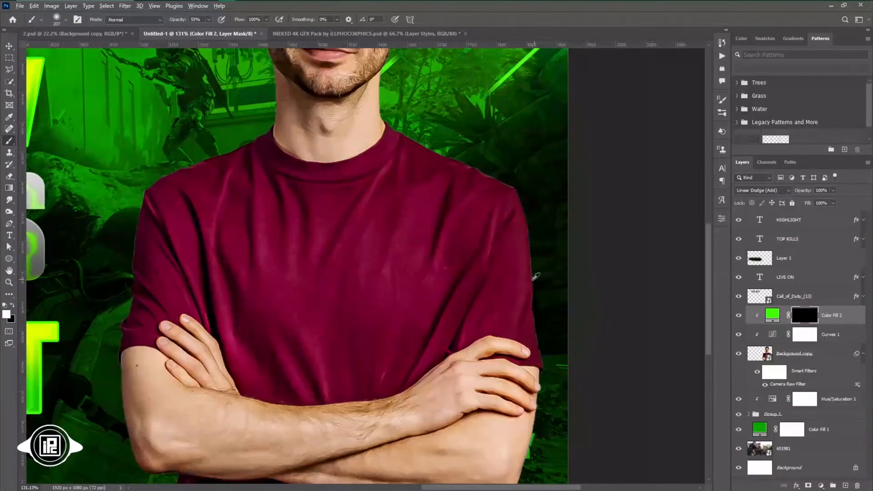
drag(344, 303, 484, 278)
drag(274, 179, 255, 346)
alt+right_click(242, 339)
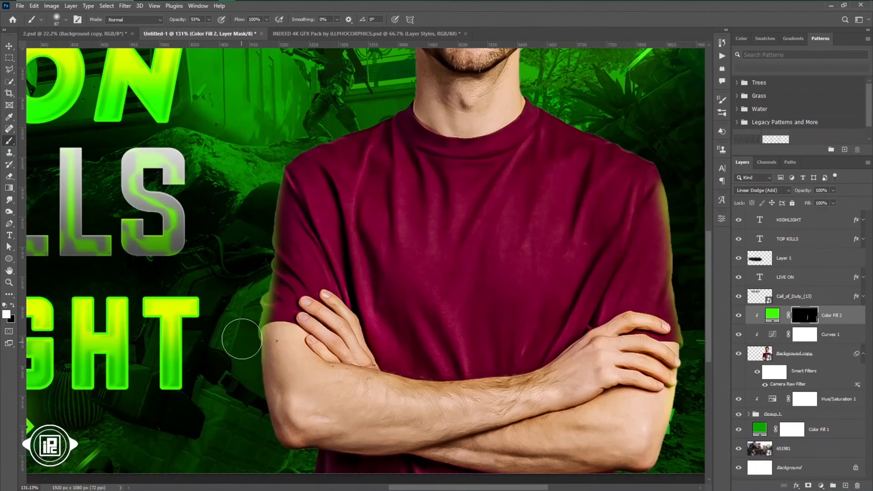
- Paint green rim light on the mask along the man's shoulders, neck and head edges
scroll(392, 160, up, 3)
alt+right_click(371, 164)
mouse_move(385, 165)
mouse_down()
mouse_move(314, 226)
mouse_move(238, 318)
mouse_up()
scroll(519, 240, up, 2)
scroll(519, 240, right, 1)
mouse_move(484, 243)
mouse_down()
mouse_move(557, 265)
mouse_move(630, 317)
mouse_move(504, 93)
mouse_move(385, 81)
mouse_up()
scroll(498, 231, up, 1)
scroll(487, 119, up, 3)
drag(286, 165, 295, 269)
scroll(362, 316, up, 3)
- Paint thin green highlight strokes on the man's cheeks, nose and neck area with a smaller brush
alt+right_click(393, 275)
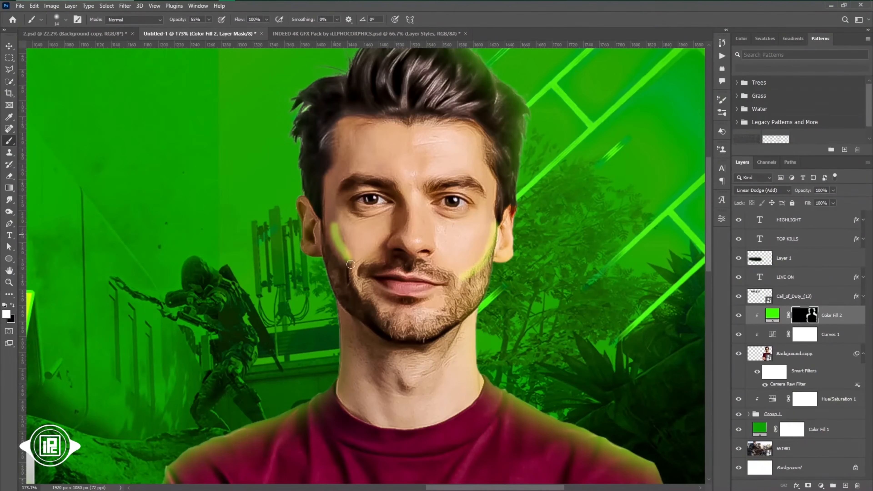
drag(433, 242, 430, 251)
scroll(413, 261, down, 2)
alt+right_click(344, 255)
drag(341, 254, 325, 316)
key(ctrl+z)
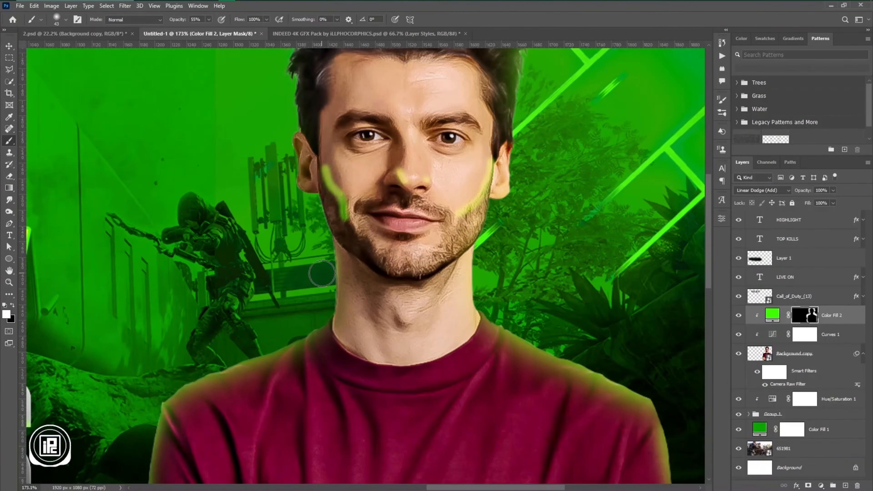
drag(328, 274, 324, 320)
scroll(406, 292, up, 1)
- Paint green highlight strokes along the lower shirt folds and both crossed forearms
scroll(471, 269, down, 5)
drag(473, 261, 426, 360)
mouse_move(571, 416)
mouse_down()
mouse_move(554, 338)
mouse_move(498, 422)
mouse_up()
drag(318, 135, 365, 311)
drag(317, 310, 536, 325)
drag(271, 345, 315, 339)
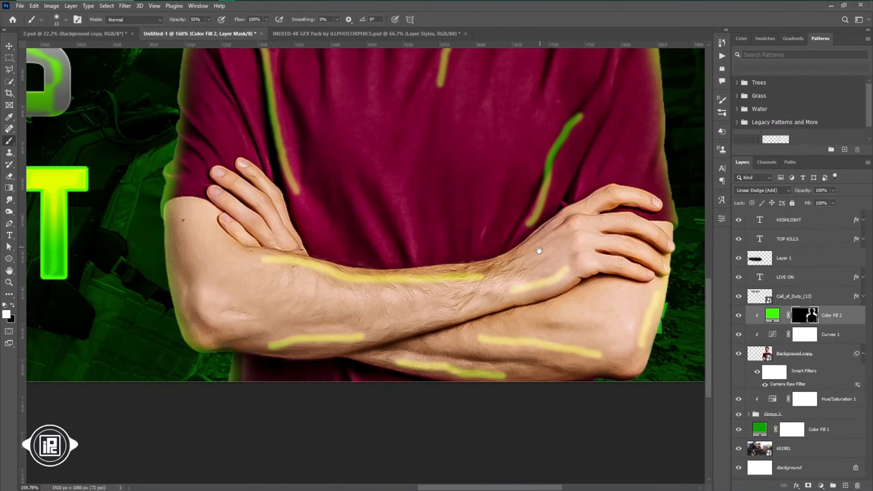
- Paint further green highlight strokes along the folds near the shirt's shoulders and on the sleeves
drag(539, 251, 535, 346)
drag(606, 199, 621, 118)
drag(587, 110, 562, 128)
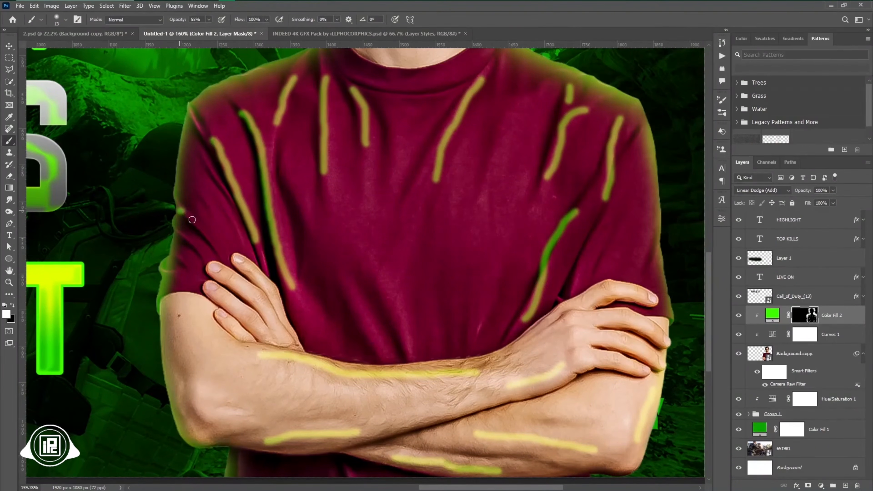
drag(192, 220, 212, 245)
drag(176, 228, 196, 253)
drag(647, 198, 651, 309)
- Smudge the highlight strokes at 54% strength along the shirt folds from the man's left shoulder down to his hand
click(9, 199)
scroll(607, 230, up, 8)
alt+right_click(599, 234)
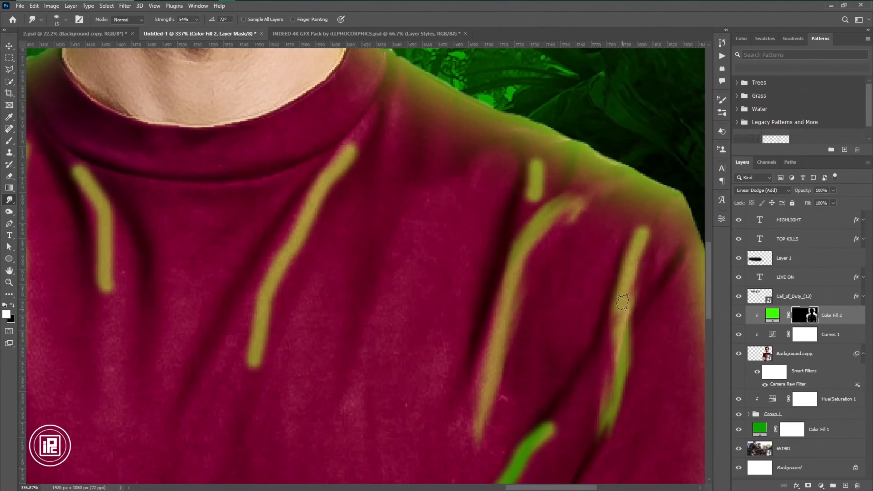
drag(582, 411, 634, 233)
drag(527, 365, 513, 428)
drag(559, 313, 536, 396)
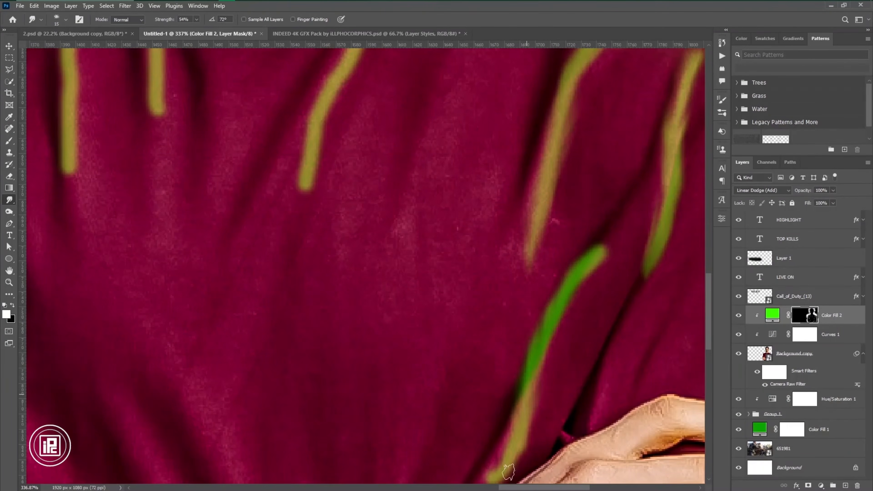
drag(507, 472, 539, 328)
drag(533, 325, 510, 367)
drag(565, 280, 502, 373)
drag(531, 310, 472, 400)
drag(569, 196, 585, 170)
drag(528, 256, 622, 112)
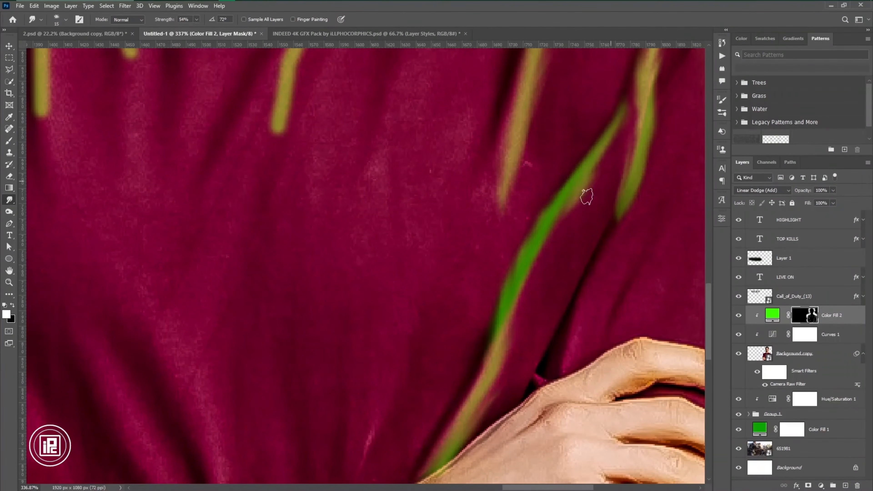
drag(587, 197, 616, 124)
drag(500, 309, 571, 213)
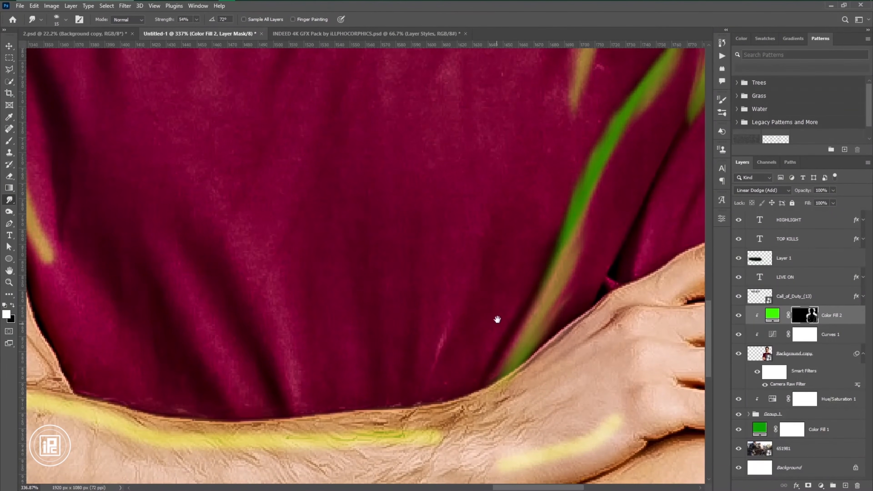
drag(497, 373, 482, 380)
- Refine the smudged highlights on the folds around the man's left shoulder and armpit
scroll(481, 382, down, 5)
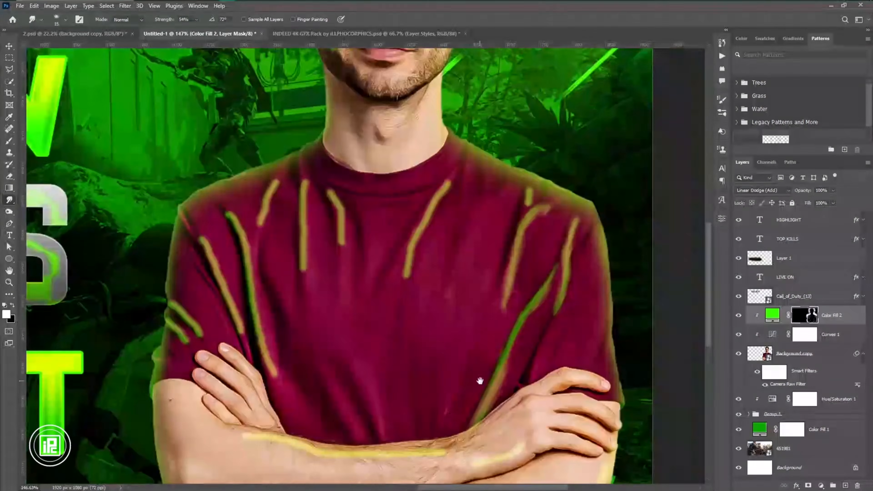
scroll(529, 279, up, 5)
drag(521, 301, 489, 401)
mouse_move(533, 324)
mouse_down()
mouse_move(540, 312)
mouse_move(469, 432)
mouse_up()
drag(540, 317, 557, 271)
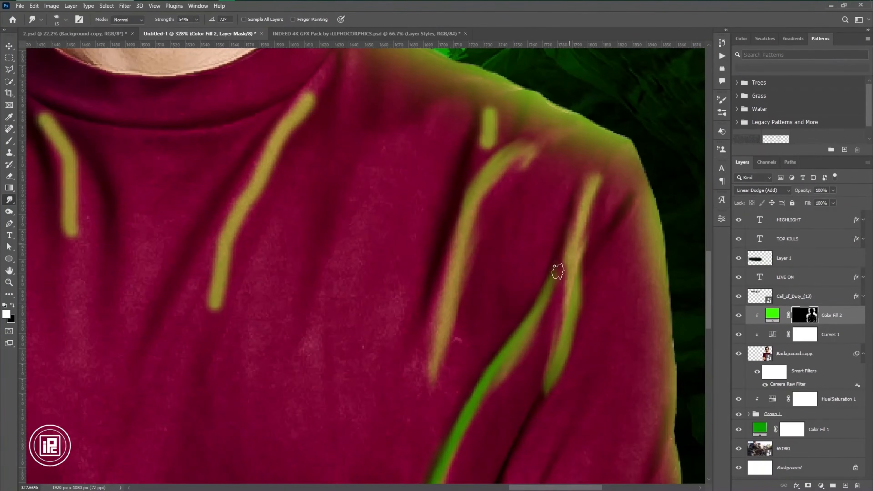
drag(551, 371, 516, 463)
drag(504, 212, 474, 326)
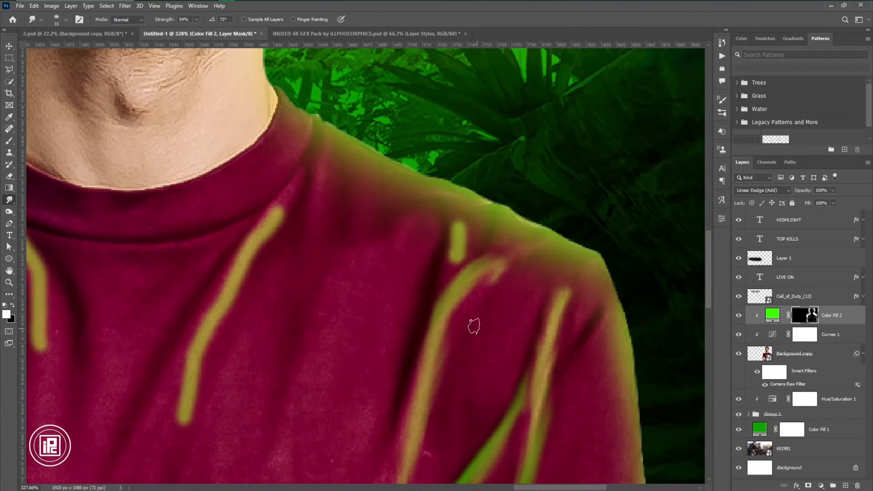
- Smudge the highlight strokes below the collar and across the chest folds with a larger brush
drag(364, 410, 511, 410)
scroll(511, 410, down, 2)
drag(396, 353, 427, 361)
mouse_move(400, 303)
mouse_down()
mouse_move(324, 474)
mouse_move(440, 234)
mouse_up()
mouse_move(441, 234)
mouse_down()
mouse_move(305, 247)
mouse_move(435, 238)
mouse_move(325, 245)
mouse_up()
drag(237, 312, 236, 336)
mouse_move(338, 479)
mouse_down()
mouse_move(419, 332)
mouse_move(495, 428)
mouse_up()
drag(376, 287, 388, 409)
drag(336, 193, 328, 156)
drag(331, 349, 338, 461)
drag(295, 275, 403, 270)
drag(382, 215, 367, 300)
drag(329, 271, 306, 241)
drag(354, 422, 341, 269)
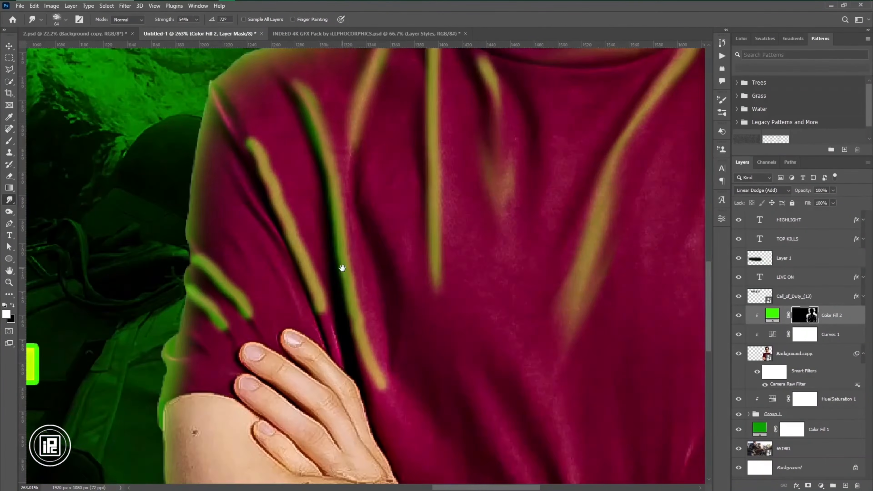
- Smudge the highlight strokes along the folds of the man's right sleeve and side
drag(377, 358, 407, 461)
drag(404, 397, 399, 327)
mouse_move(348, 194)
mouse_down()
mouse_move(499, 291)
mouse_move(497, 345)
mouse_up()
mouse_move(382, 184)
mouse_down()
mouse_move(438, 307)
mouse_move(463, 413)
mouse_up()
mouse_move(355, 360)
mouse_down()
mouse_move(384, 393)
mouse_move(363, 235)
mouse_move(336, 448)
mouse_move(377, 377)
mouse_move(360, 246)
mouse_up()
scroll(357, 246, down, 3)
click(772, 321)
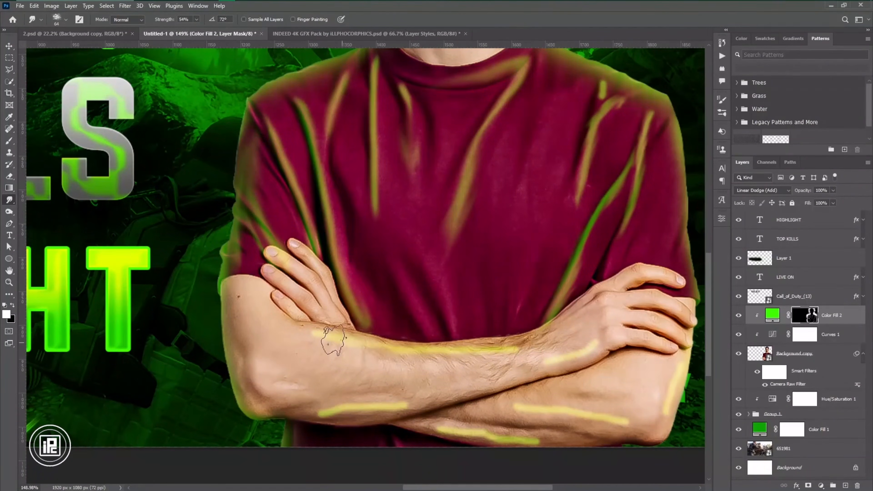
- Smudge the yellow-green highlight strokes on the crossed forearms and elbows so they blend into the skin
mouse_move(379, 410)
mouse_down()
mouse_move(302, 414)
mouse_move(455, 391)
mouse_up()
mouse_move(443, 381)
mouse_down()
mouse_move(413, 355)
mouse_move(390, 314)
mouse_up()
drag(400, 367, 458, 371)
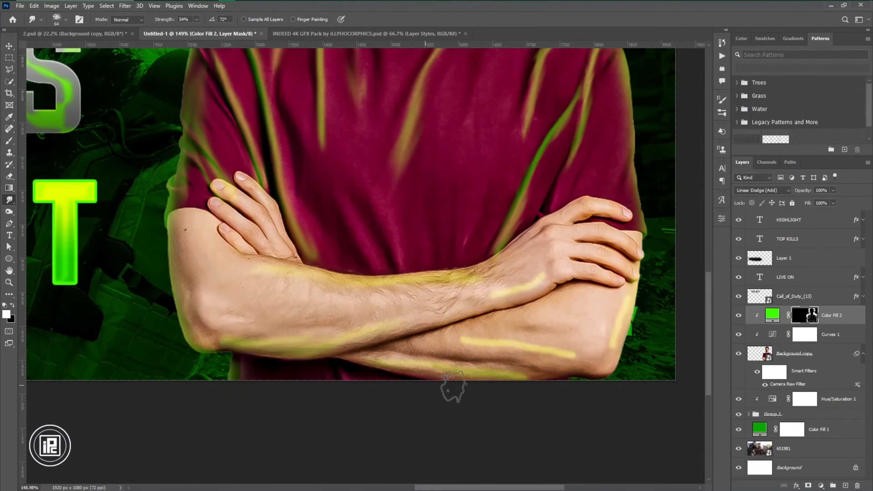
drag(461, 333, 584, 363)
drag(612, 305, 573, 315)
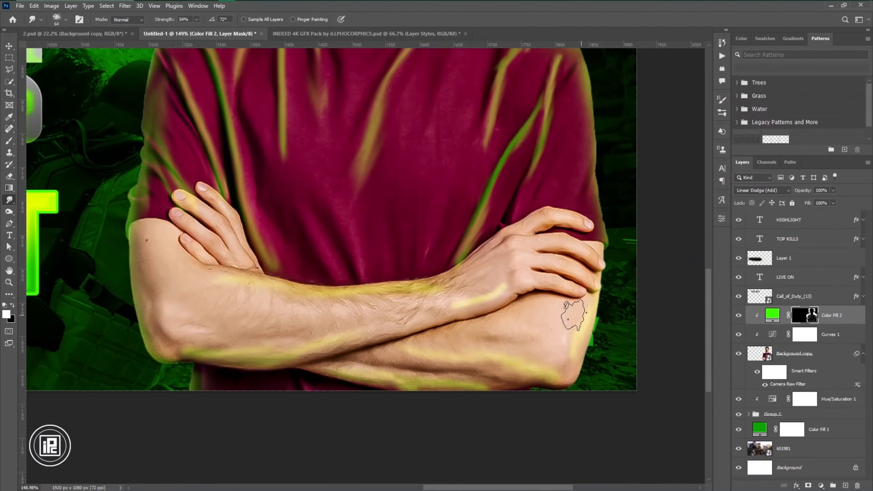
drag(578, 363, 554, 383)
drag(537, 383, 543, 411)
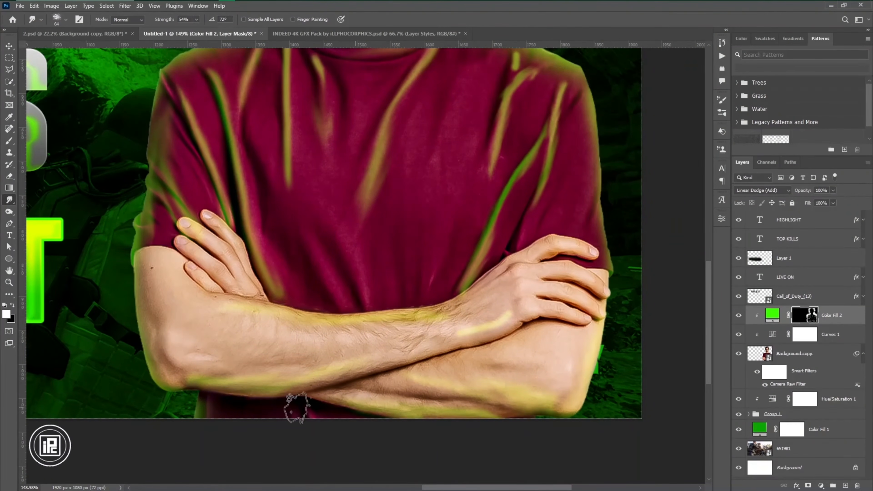
drag(297, 408, 347, 461)
mouse_move(347, 421)
mouse_down()
mouse_move(482, 377)
mouse_move(578, 361)
mouse_up()
drag(579, 218, 572, 271)
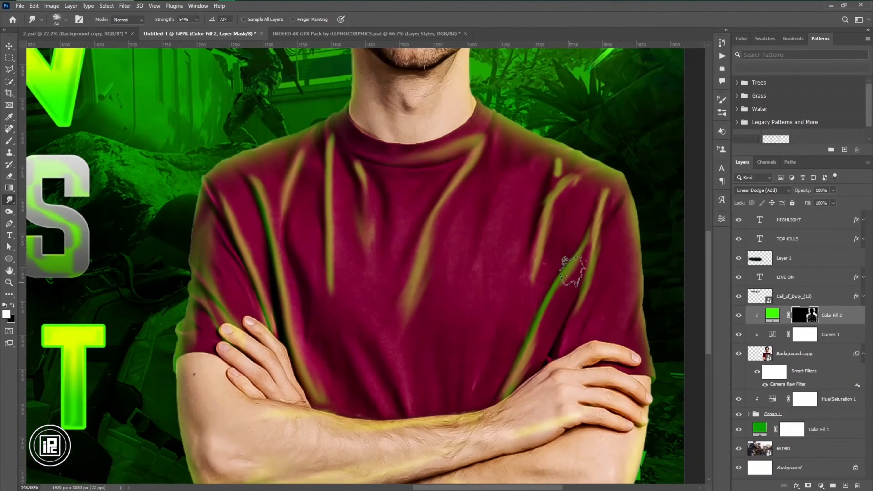
- Soften the painted highlights on the shirt and face by brushing the fill's mask with black at 20% opacity and smudging
key(b)
drag(477, 299, 571, 317)
key(x)
mouse_move(572, 319)
mouse_down()
mouse_move(475, 273)
mouse_move(314, 258)
mouse_move(606, 248)
mouse_up()
drag(511, 340, 457, 330)
drag(424, 142, 466, 304)
drag(447, 261, 444, 270)
key(r)
scroll(444, 270, up, 3)
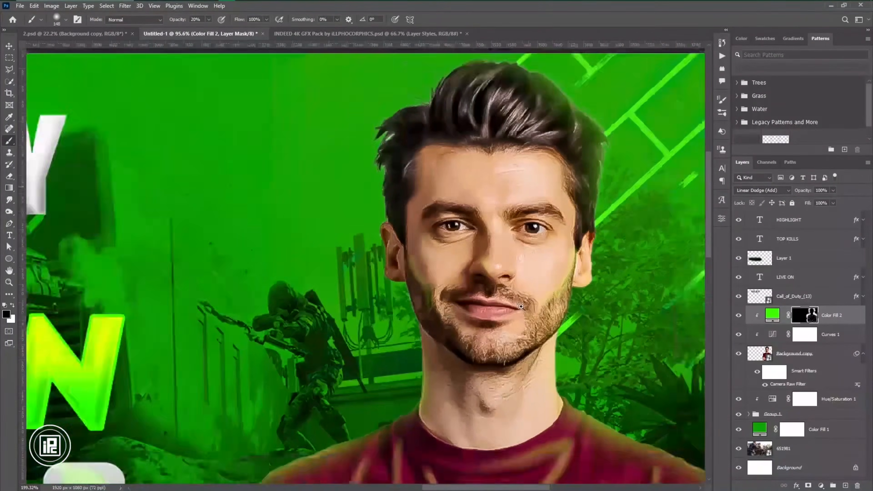
scroll(575, 240, down, 2)
drag(530, 331, 458, 317)
scroll(474, 335, down, 1)
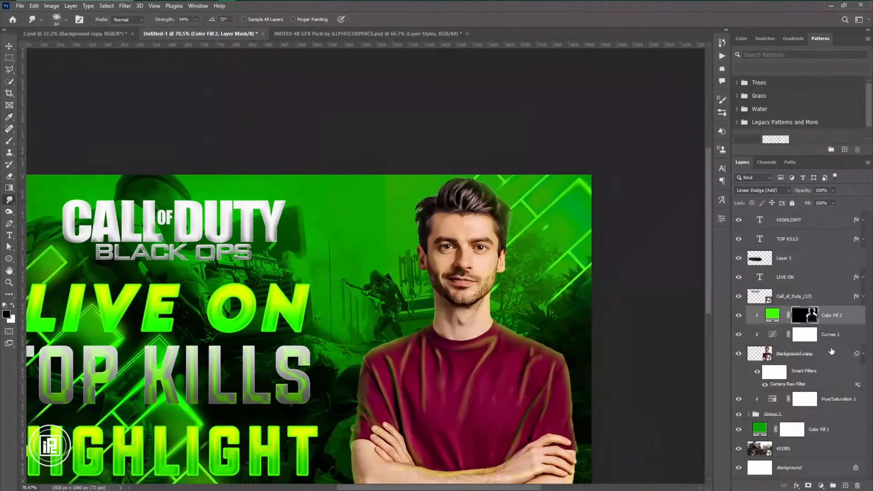
- Give the man's layer an 18 px Overlay inner glow and a green Soft Light outer glow at 96% opacity and 62 px
double_click(833, 353)
click(497, 228)
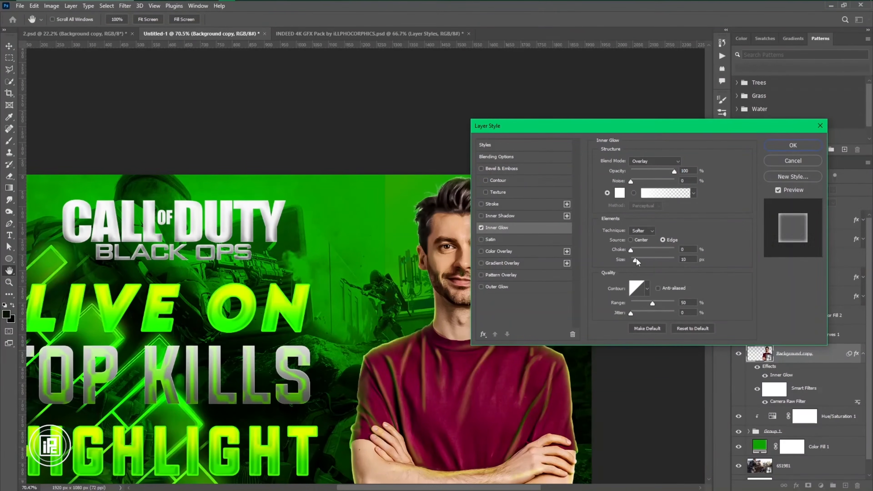
click(657, 161)
click(640, 278)
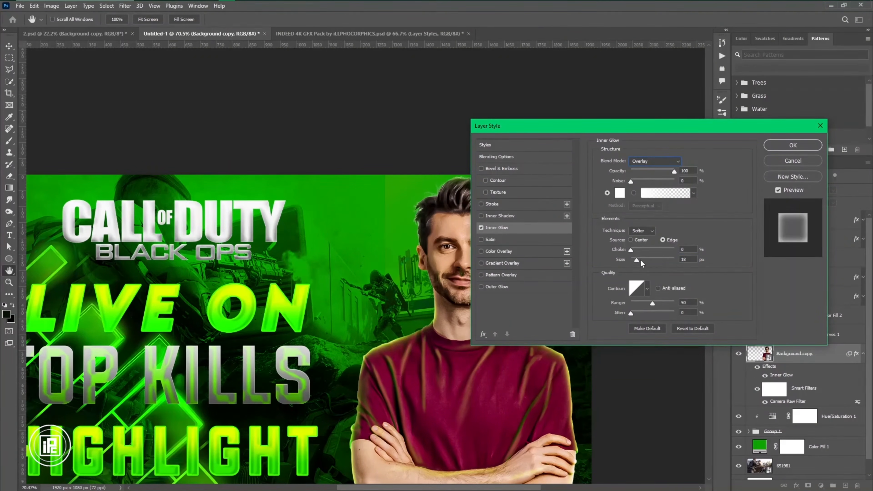
click(503, 287)
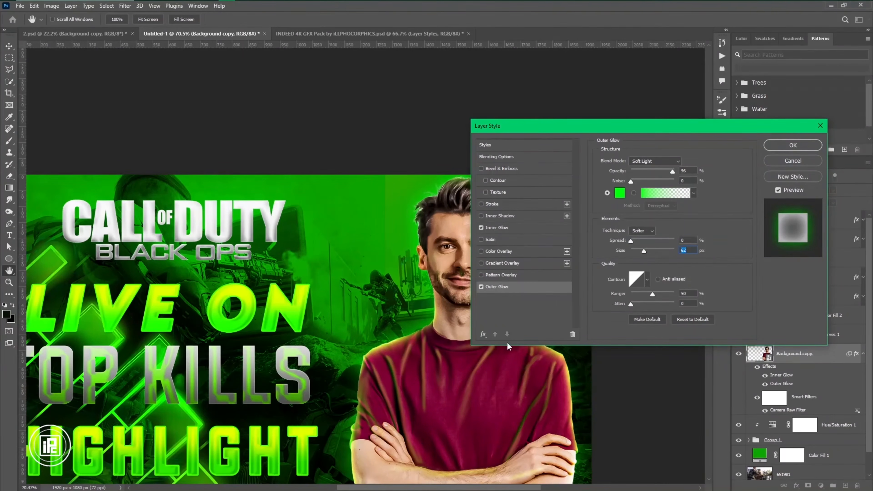
- Add a Linear Dodge (Add) drop shadow to the man's layer in bright green sampled from the artwork, with a size of 125 px
click(483, 334)
click(504, 426)
click(691, 161)
click(295, 320)
click(768, 144)
click(656, 162)
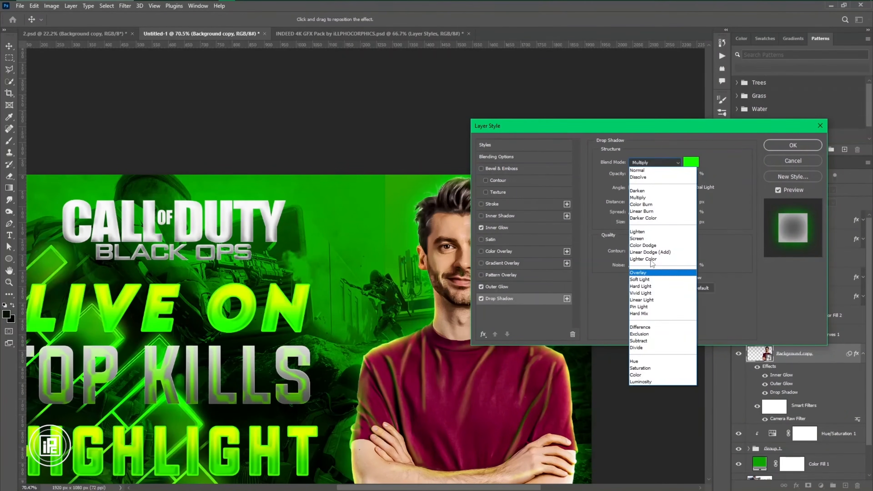
click(650, 253)
drag(646, 222, 654, 222)
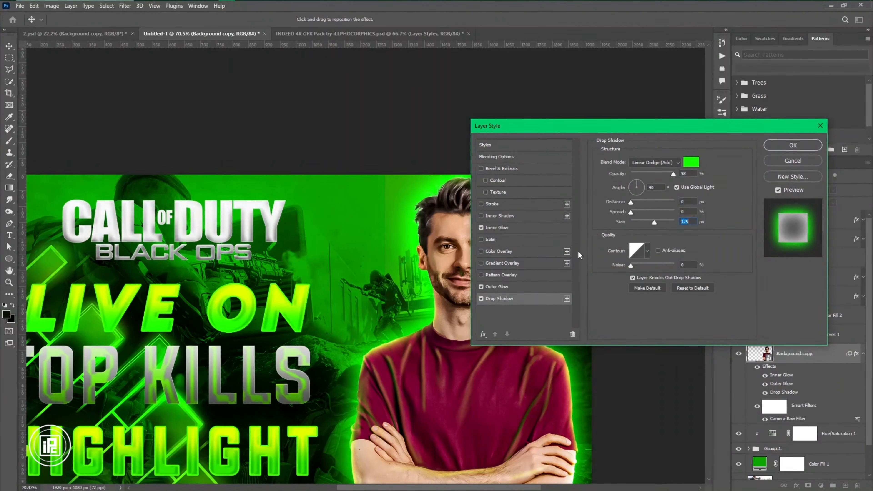
- Change the man's outer glow to white in Linear Dodge (Add) mode at 15% opacity
click(498, 287)
click(620, 193)
click(578, 144)
click(786, 142)
click(655, 162)
click(655, 244)
click(658, 161)
click(655, 252)
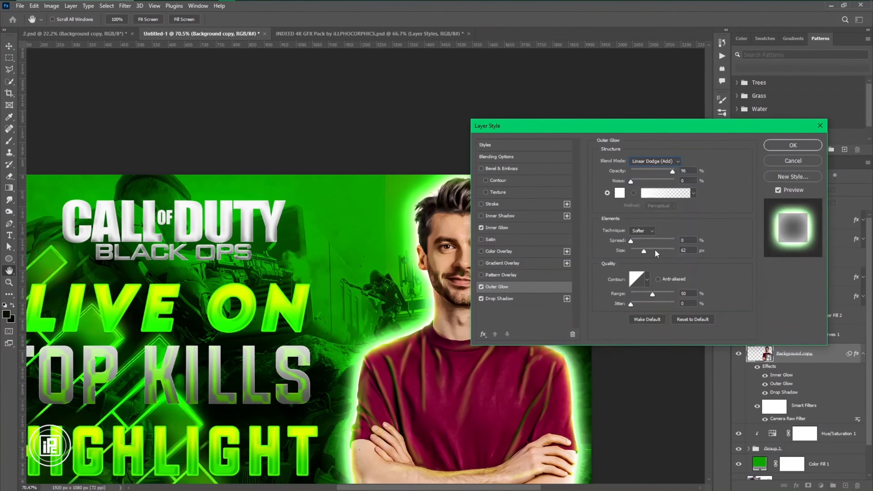
- Adjust the man's inner glow colour and add a white Linear Dodge (Add) inner shadow at 100% opacity with a small size
click(497, 228)
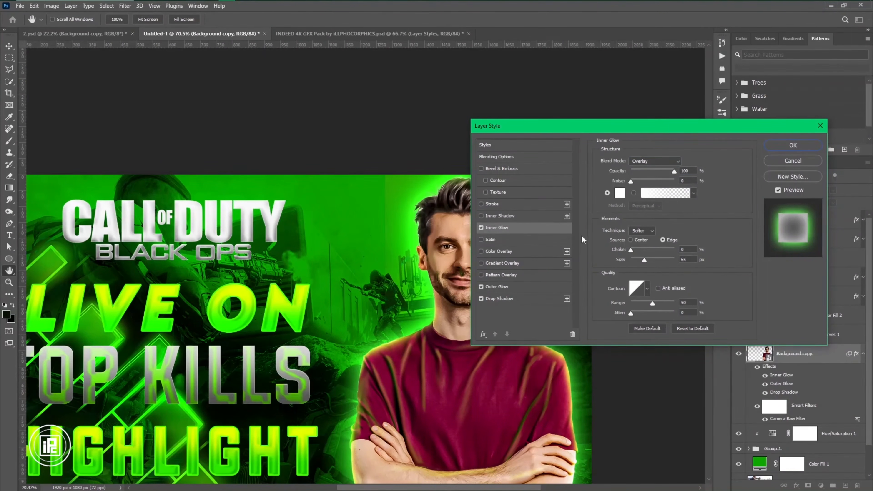
click(620, 193)
text(ff0000)
click(509, 215)
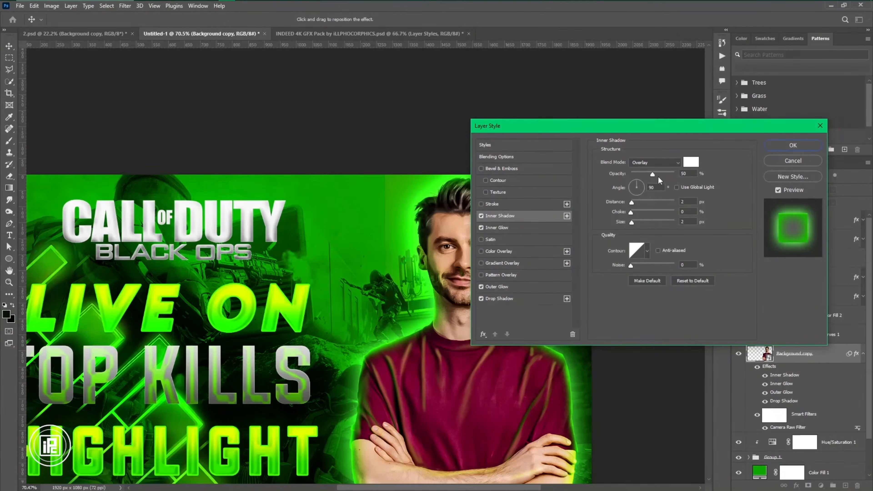
click(655, 163)
click(673, 223)
drag(632, 222, 635, 222)
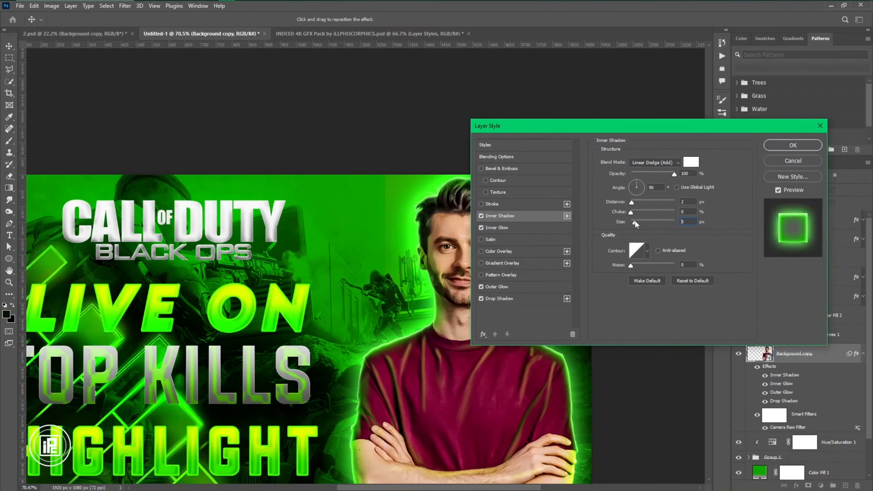
- Duplicate the inner shadow, add a second drop shadow in white at 26% opacity and 18 px size, and apply the layer style
click(567, 216)
click(502, 311)
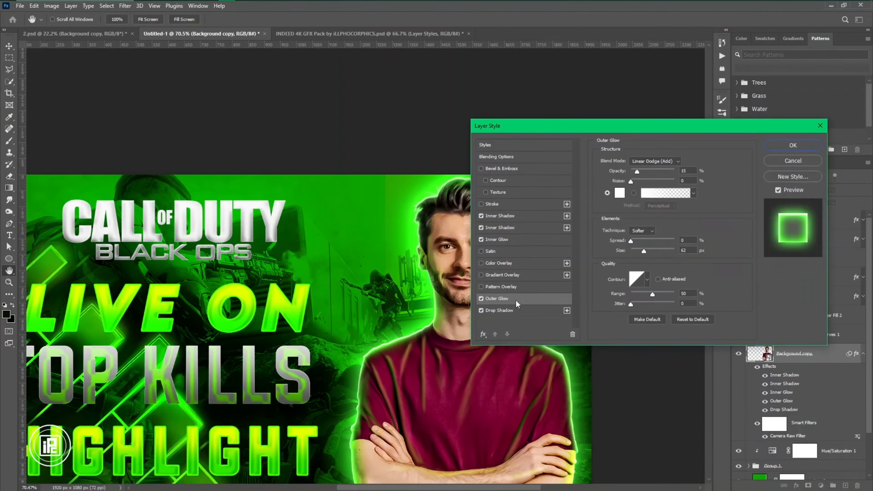
click(567, 310)
drag(654, 223, 637, 224)
click(691, 162)
drag(609, 169, 578, 146)
click(786, 141)
drag(673, 174, 642, 174)
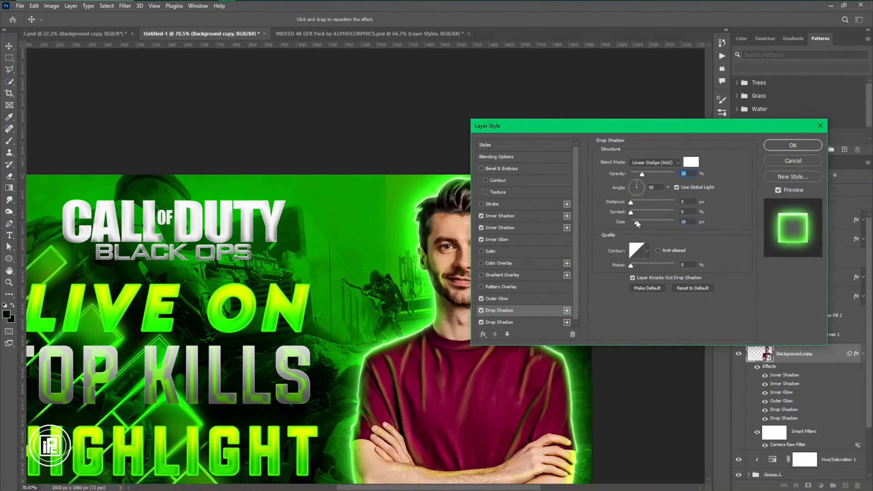
click(518, 228)
click(793, 145)
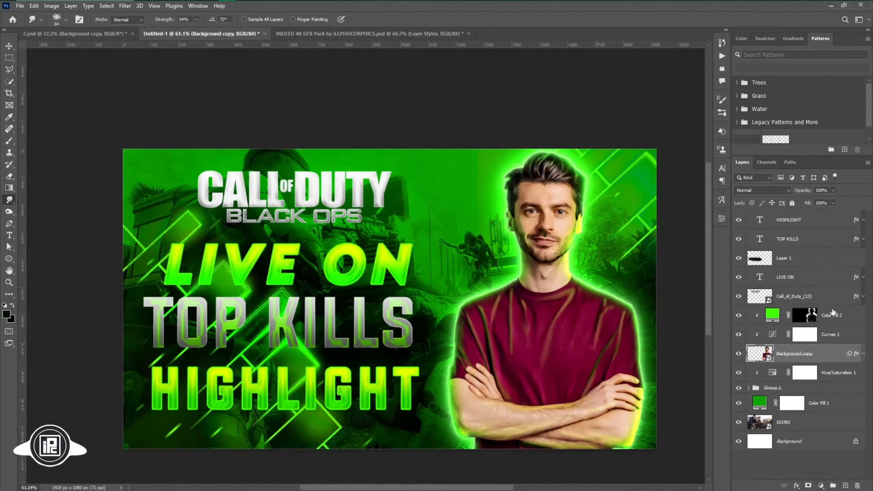
- Create a new empty layer above the Call_of_Duty logo layer and activate the Brush tool
click(833, 299)
click(845, 486)
right_click(454, 249)
click(9, 141)
- Choose a 2048 px light flare brush from the Light brush set
right_click(493, 304)
scroll(557, 423, up, 10)
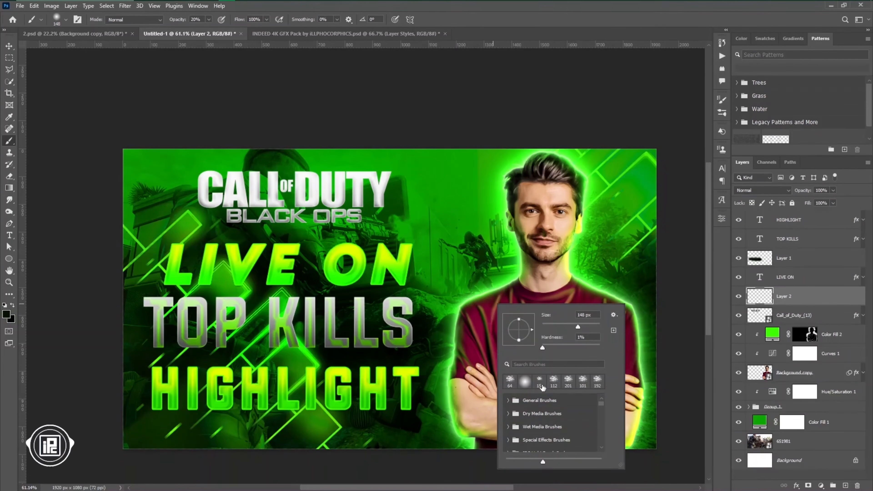
scroll(528, 428, down, 3)
scroll(527, 437, up, 1)
click(527, 413)
scroll(536, 430, down, 4)
click(551, 445)
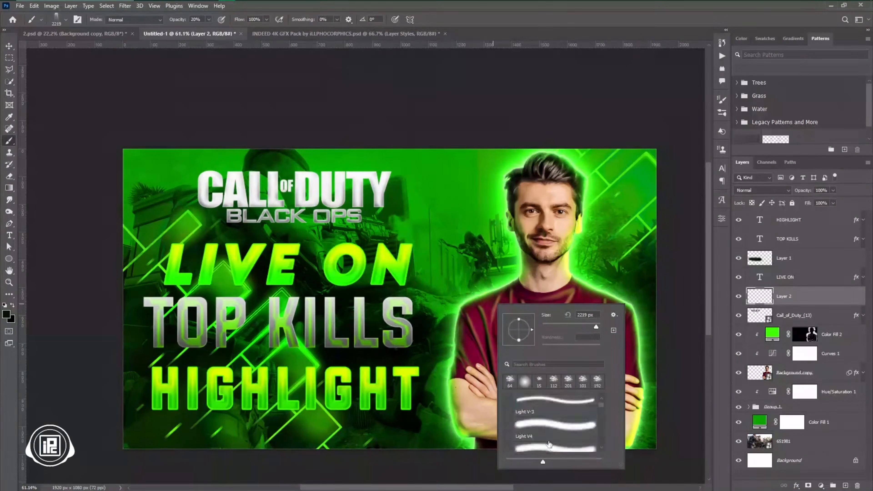
click(570, 445)
scroll(564, 443, down, 3)
click(548, 444)
key(Return)
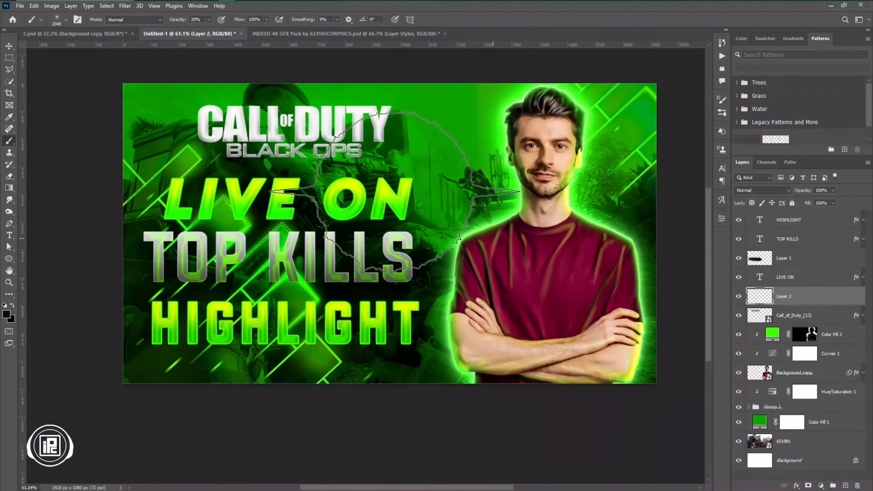
- Set the brush to paint in white at 100% opacity
click(6, 314)
click(578, 147)
click(785, 142)
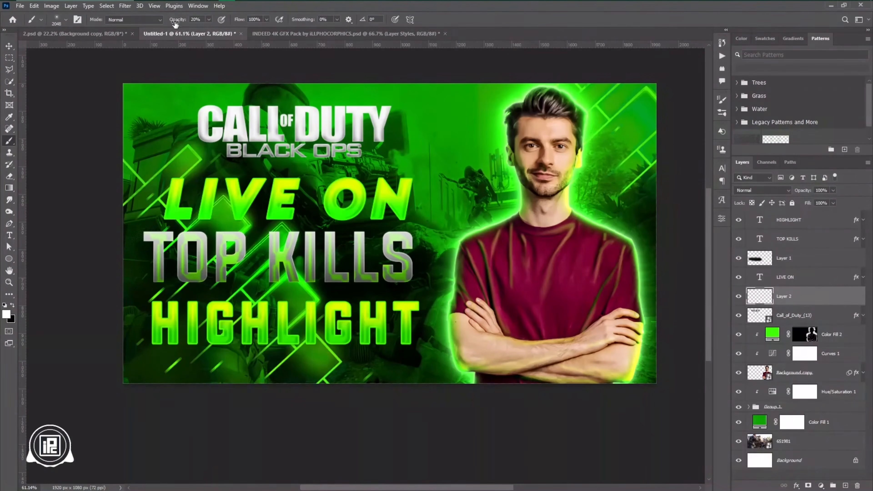
drag(176, 21, 223, 21)
- Reduce the flare brush to 422 px and stamp flares beside the man's face and on both upper corners of the logo
key(bracketleft)
click(502, 143)
key(ctrl+z)
drag(501, 143, 403, 142)
click(502, 143)
key(ctrl+z)
click(513, 146)
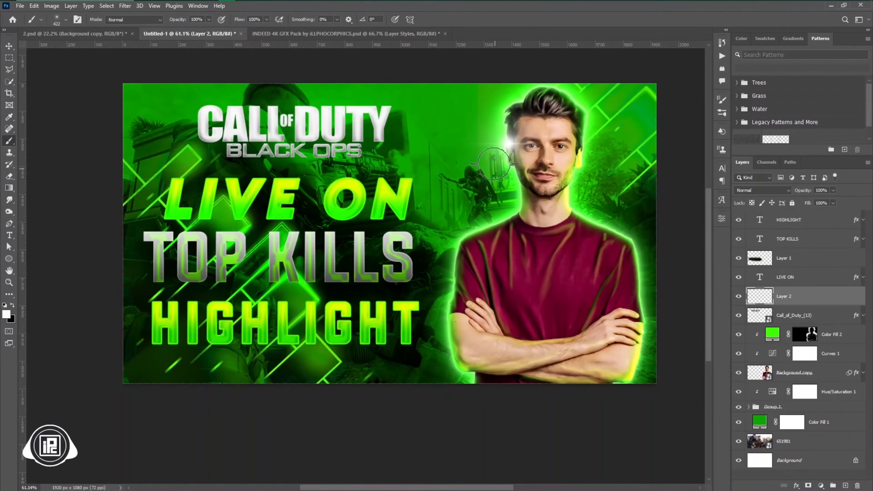
click(503, 146)
click(384, 103)
click(205, 102)
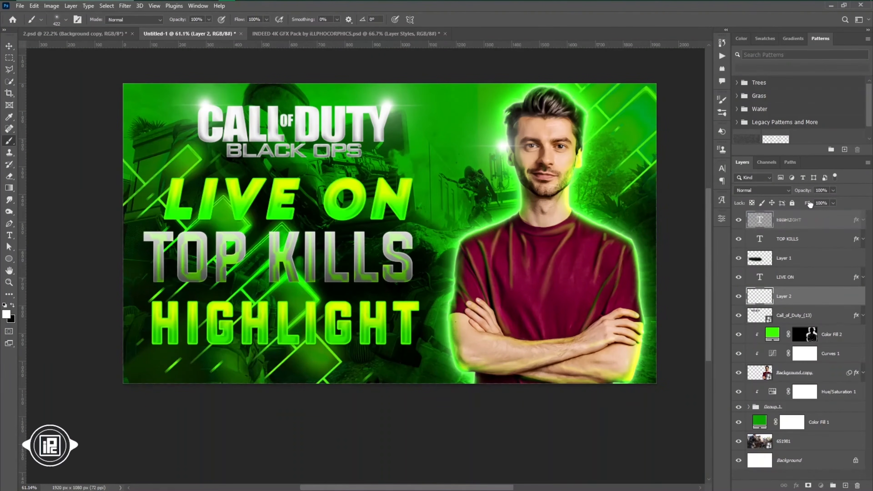
- Move the flare layer above all others and stamp star flares at the start of LIVE ON and beside the man's neck
key(ctrl+shift+bracketright)
right_click(375, 213)
scroll(433, 329, down, 2)
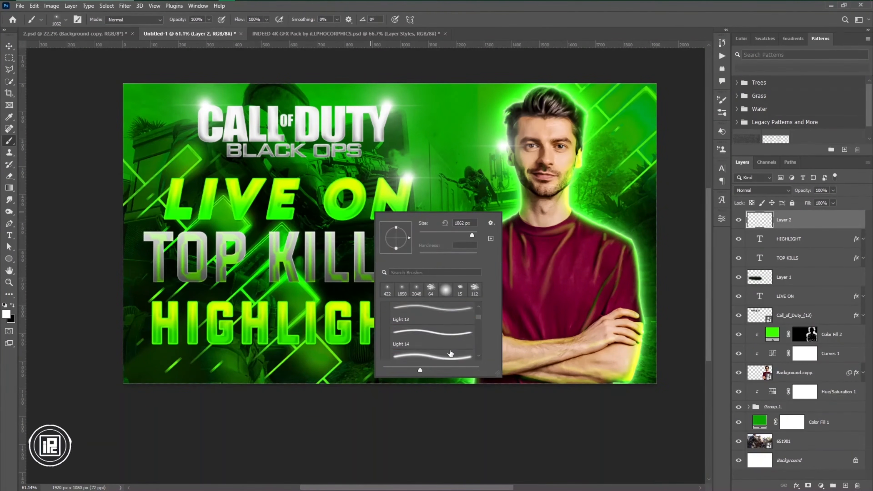
click(433, 330)
click(170, 177)
click(518, 210)
- Shrink the star brush to 355 px and stamp flares on the man's shoulder and on the outer edge of his crossed arm
click(630, 241)
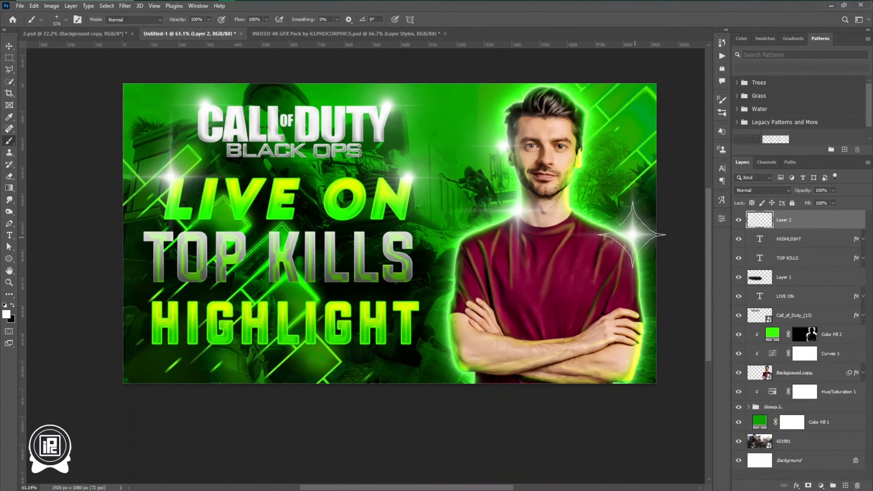
key(ctrl+z)
drag(630, 241, 600, 241)
click(633, 240)
click(643, 328)
- Stamp a 567 px horizontal light streak with the Light 14 brush between the HIGHLIGHT heading and the man's arm
right_click(436, 359)
click(510, 458)
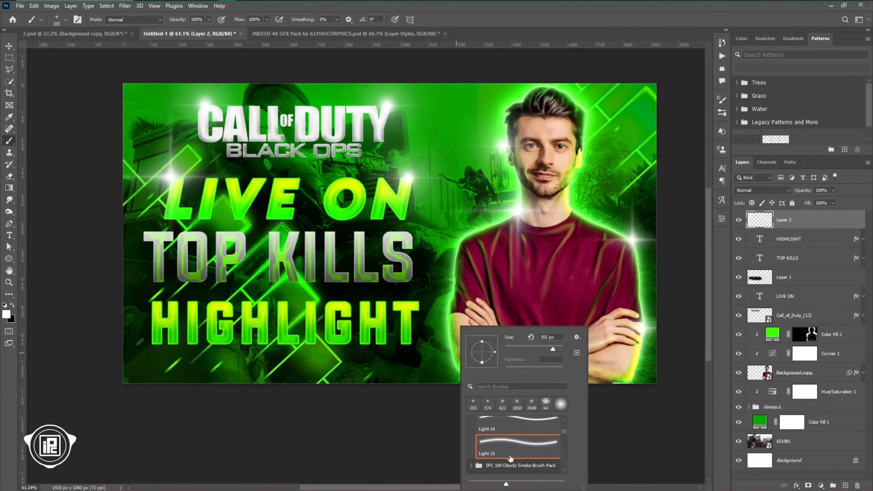
click(459, 329)
key(ctrl+z)
click(438, 302)
scroll(526, 361, down, 2)
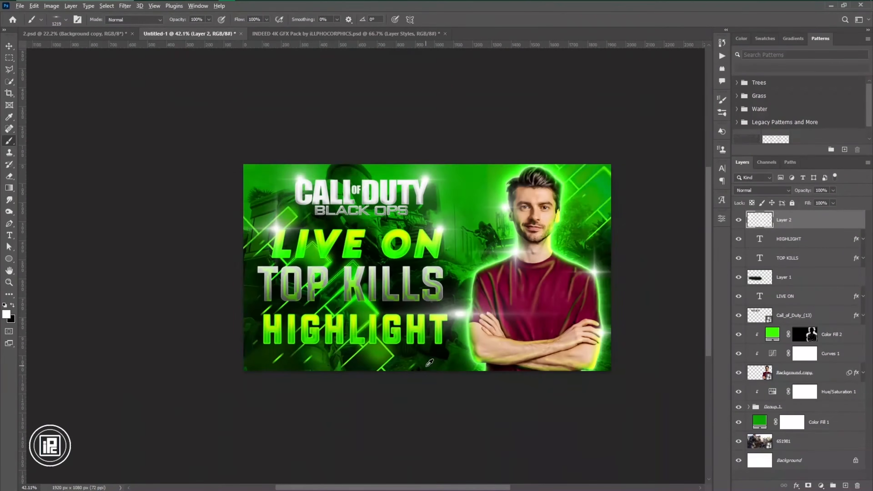
scroll(475, 361, up, 1)
key(ctrl+z)
click(468, 311)
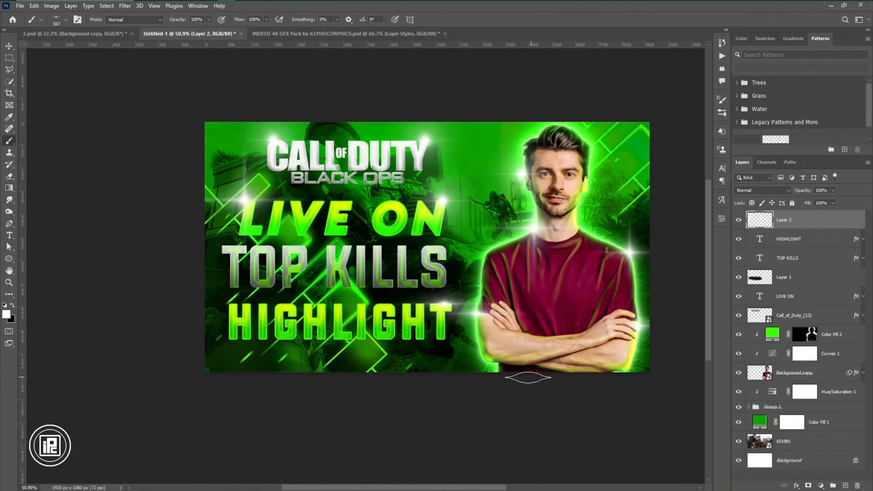
- Stamp Light 13 flares near the thumbnail's upper corners and its lower-left corner
right_click(596, 184)
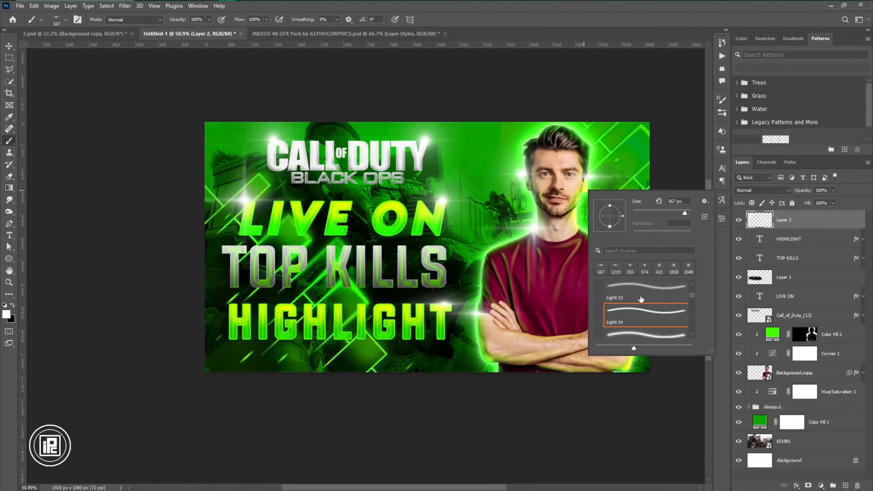
click(641, 298)
click(663, 158)
click(197, 149)
click(228, 368)
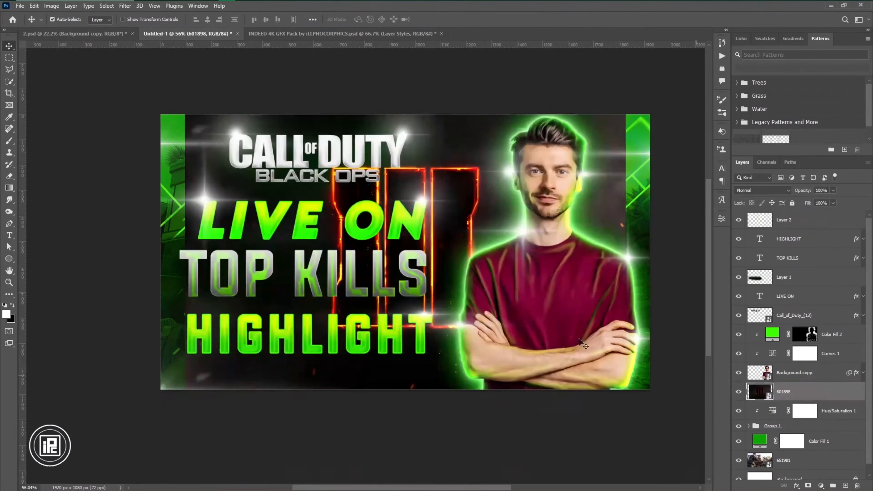
- Set the 601898 image to Screen blending and move and stretch it so its glowing frame surrounds the man
click(762, 190)
click(755, 317)
key(ctrl+t)
drag(455, 304, 592, 306)
drag(544, 392, 546, 450)
drag(547, 372, 548, 379)
key(Return)
- Add a Hue/Saturation adjustment clipped to the 601898 image and shift its hue so the orange frame turns green
click(821, 486)
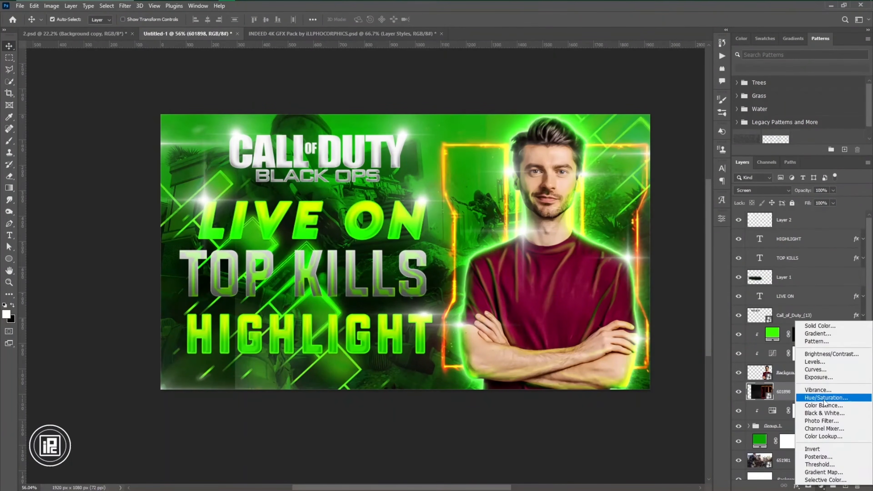
click(774, 393)
drag(656, 277, 676, 271)
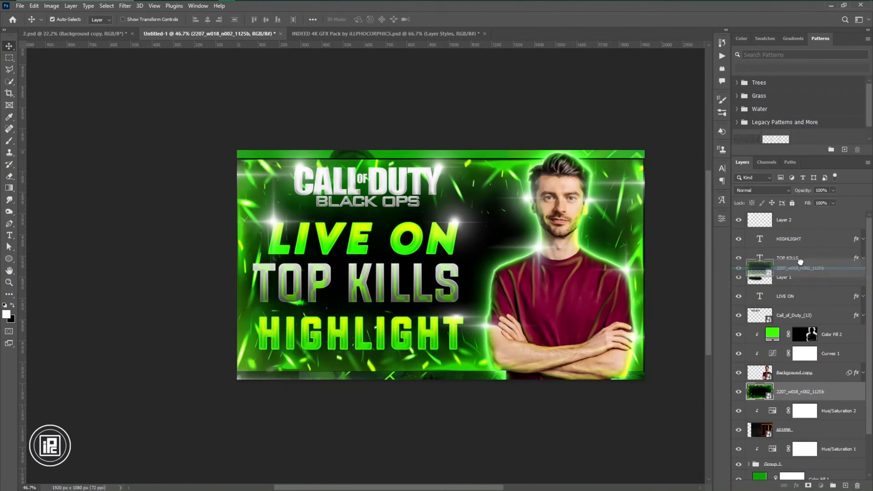
- Bring the 2207_w018_n002_1125b sparks image to the top and stretch it vertically to 95.54% to cover the canvas
key(ctrl+shift+bracketright)
drag(442, 158, 445, 142)
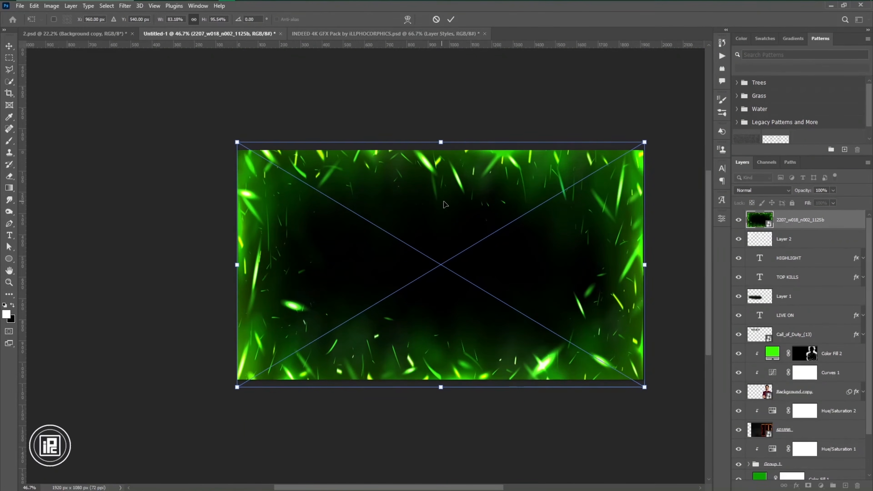
key(Return)
- Set the sparks layer to Screen blending at 31% opacity, stacked directly below the man's layer
click(767, 190)
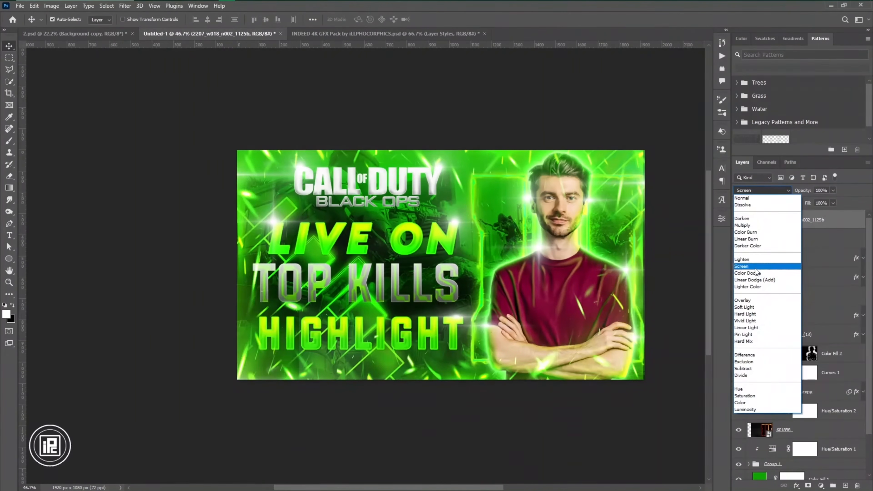
click(743, 266)
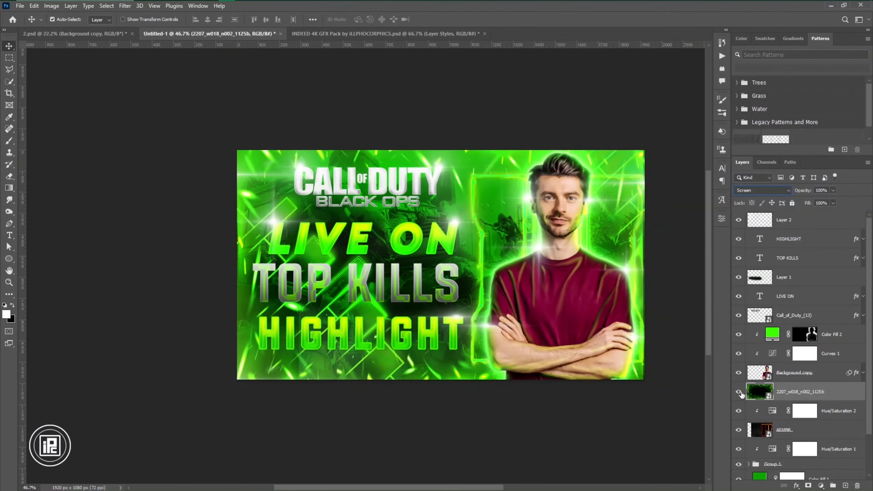
drag(809, 192, 770, 192)
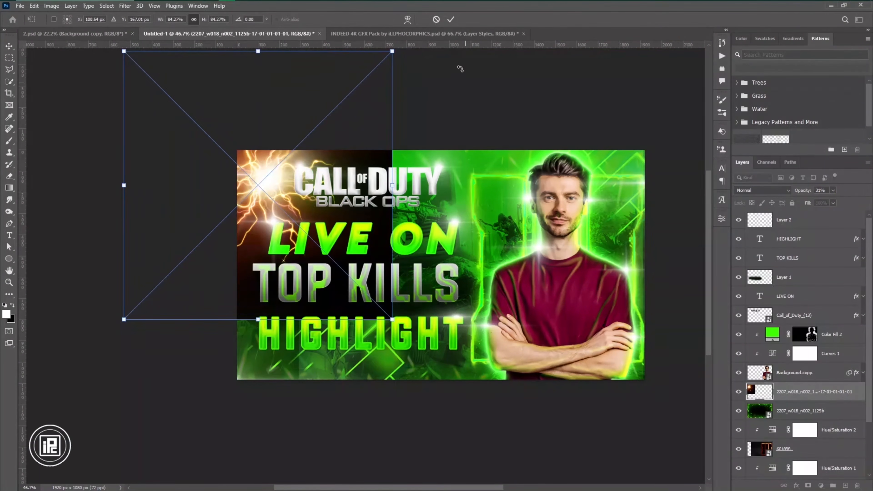
- Place the lightning image, move it behind the man, and set it to Screen blending
click(450, 20)
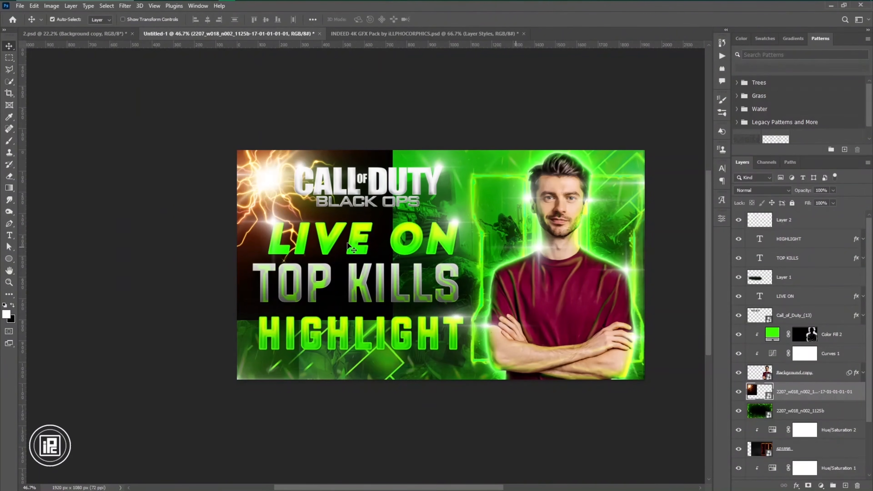
drag(264, 194, 569, 290)
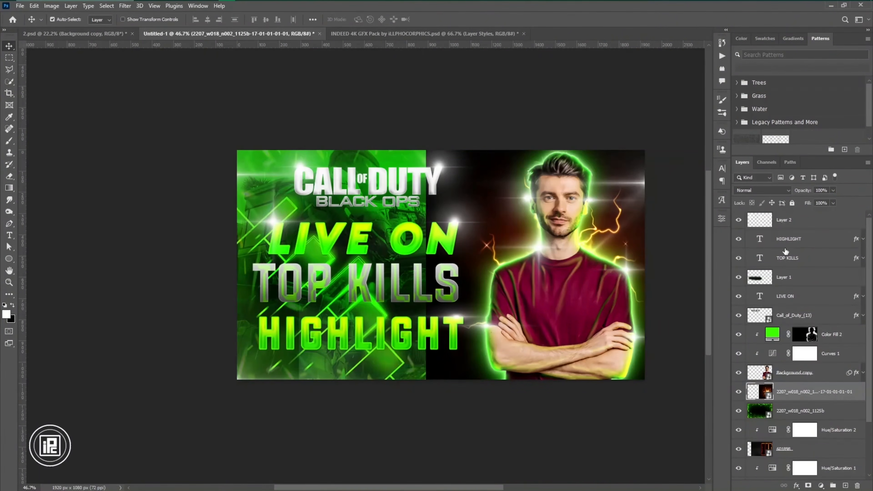
click(763, 190)
click(755, 266)
- Add a Hue/Saturation adjustment clipped to the lightning image and shift its hue to green
click(821, 486)
click(825, 396)
key(ctrl+alt+g)
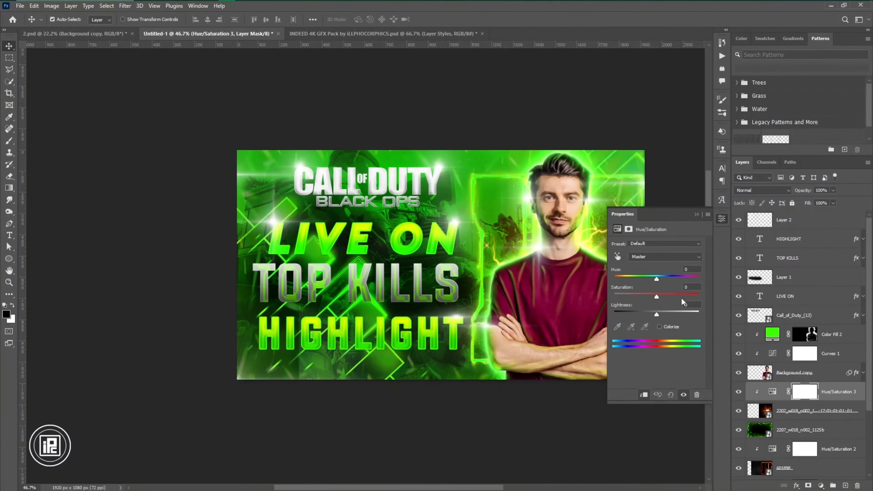
drag(657, 279, 679, 277)
click(696, 215)
- Compare the artwork with and without the flare layer and lower that layer's opacity to 29%
scroll(633, 358, down, 1)
scroll(582, 305, up, 3)
click(565, 249)
click(737, 221)
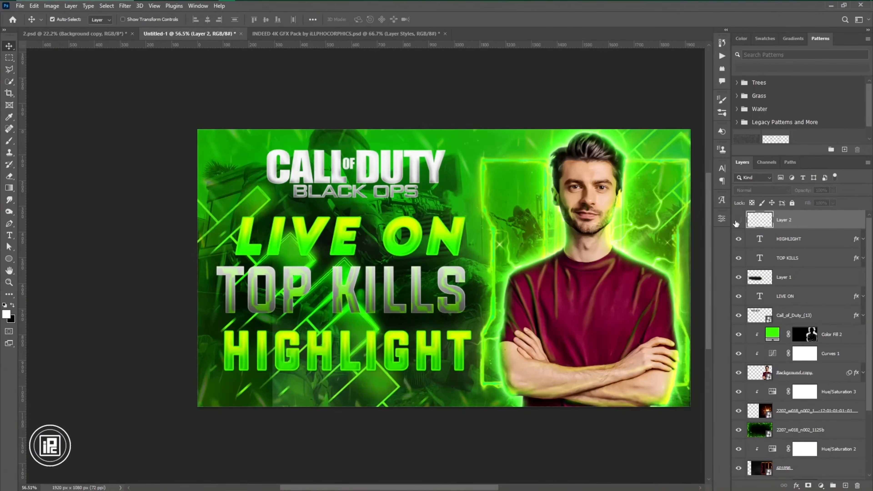
click(739, 220)
drag(803, 191, 754, 191)
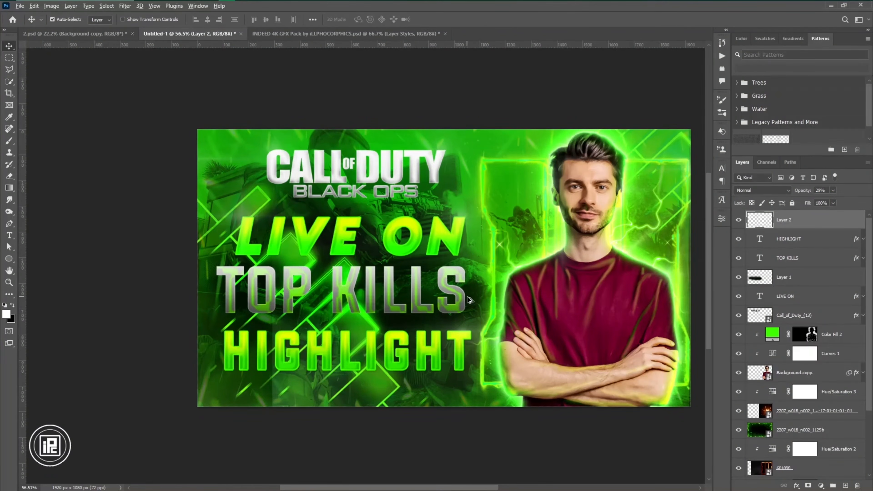
- Stamp all visible layers into a new merged layer on top and convert it to a smart object
scroll(467, 297, down, 2)
scroll(522, 301, up, 2)
scroll(335, 252, down, 2)
scroll(504, 142, up, 2)
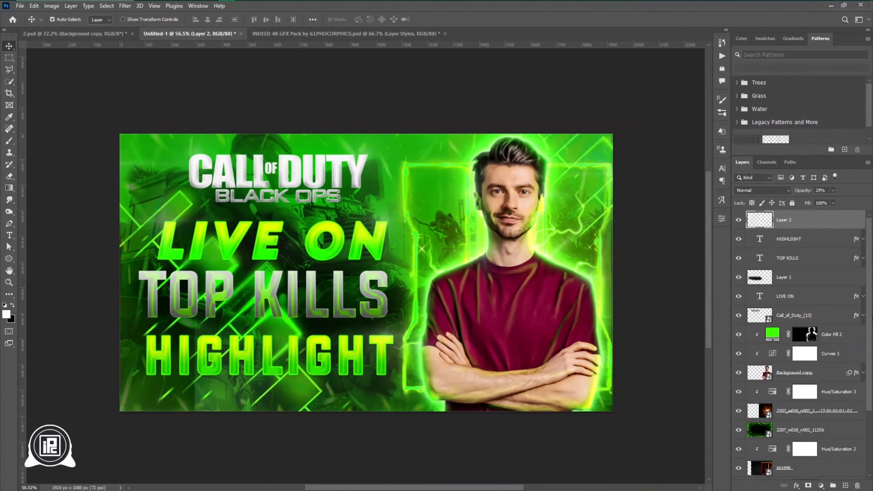
key(ctrl+shift+alt+e)
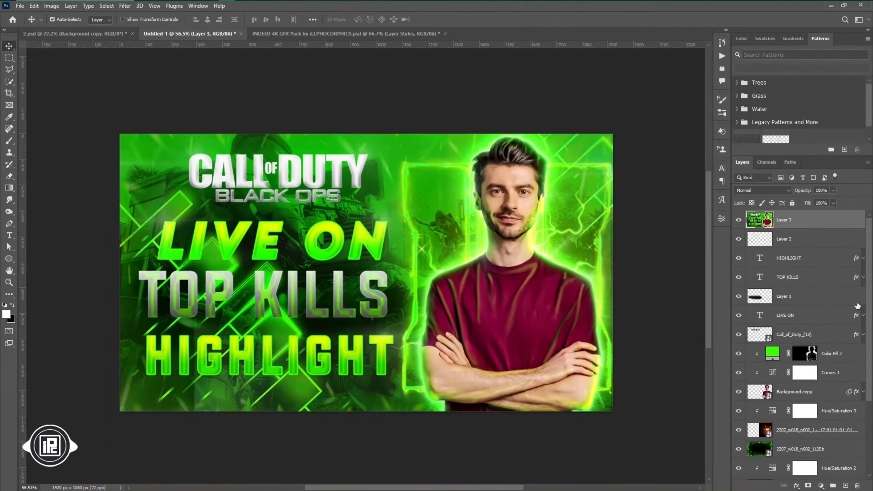
right_click(808, 229)
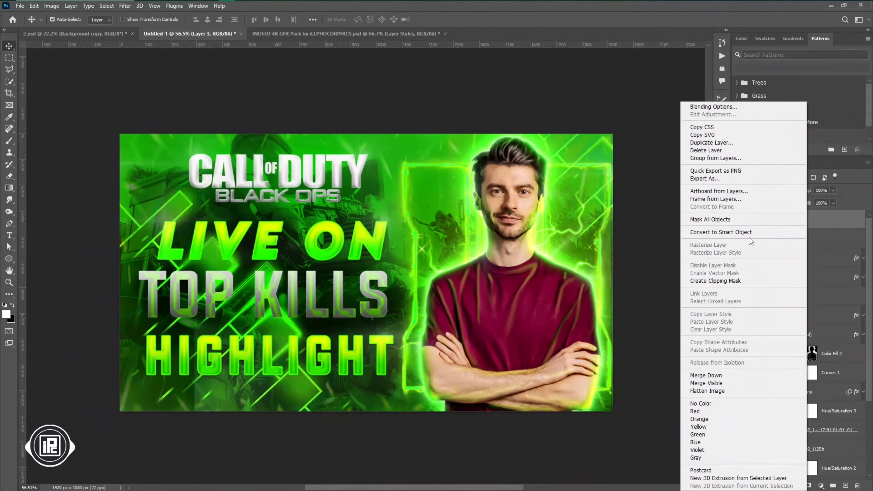
click(749, 238)
- Start a Camera Raw Filter on the merged layer and adjust its basic tones: raise contrast, clarity and dehaze, and lower the blacks
click(125, 6)
click(141, 80)
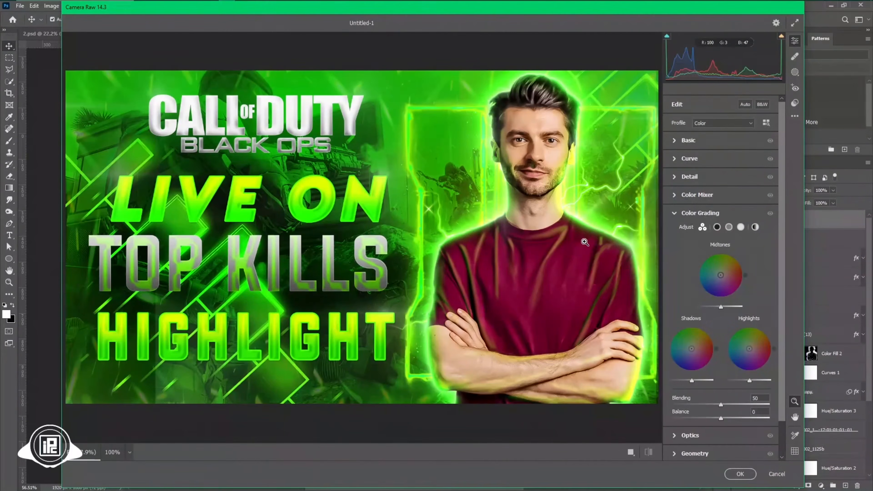
click(688, 140)
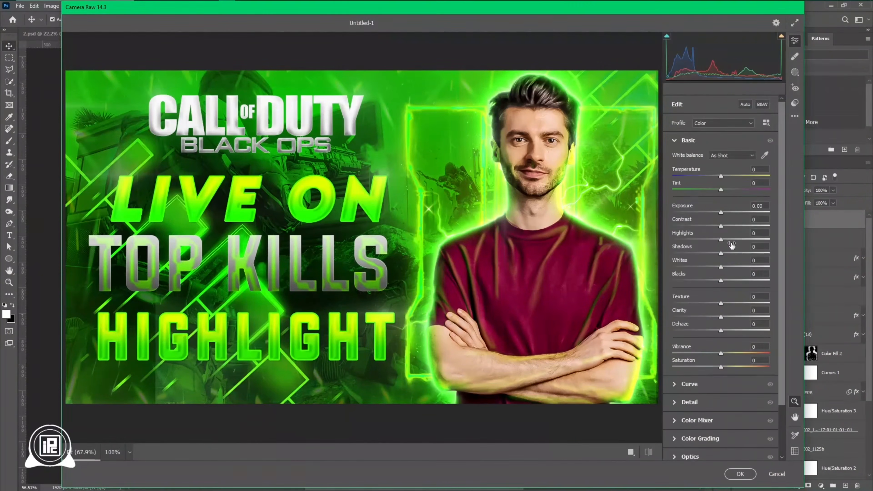
drag(735, 226, 729, 227)
drag(721, 240, 727, 267)
drag(721, 281, 700, 280)
drag(721, 317, 730, 317)
drag(721, 331, 728, 308)
- In Color Grading, raise the midtones luminance to about 18 and slightly lower the shadows luminance
click(708, 420)
click(710, 359)
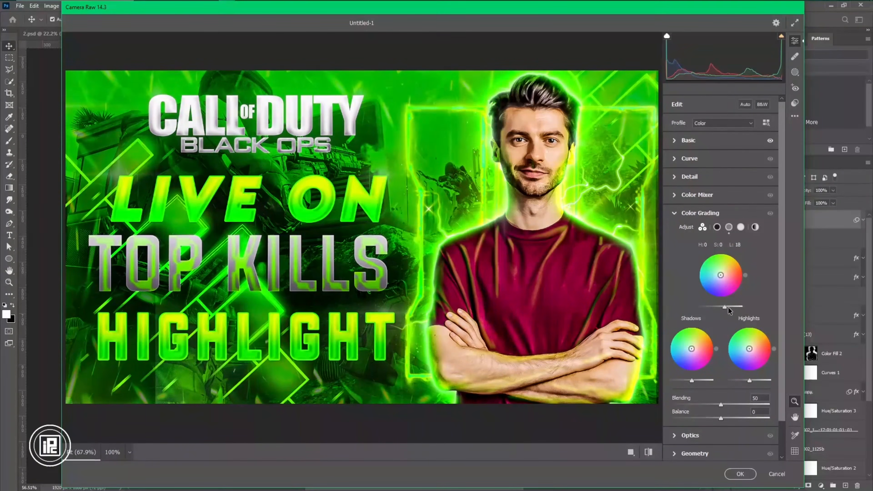
drag(692, 381, 686, 380)
- Add a vignette of -100 with midpoint 62, roundness +46, feather 0 and highlights 46
scroll(714, 396, down, 3)
click(713, 434)
drag(721, 307, 672, 307)
mouse_move(673, 379)
mouse_down()
mouse_move(765, 380)
mouse_move(673, 365)
mouse_up()
drag(721, 339, 718, 337)
drag(722, 352, 743, 351)
drag(718, 338, 733, 338)
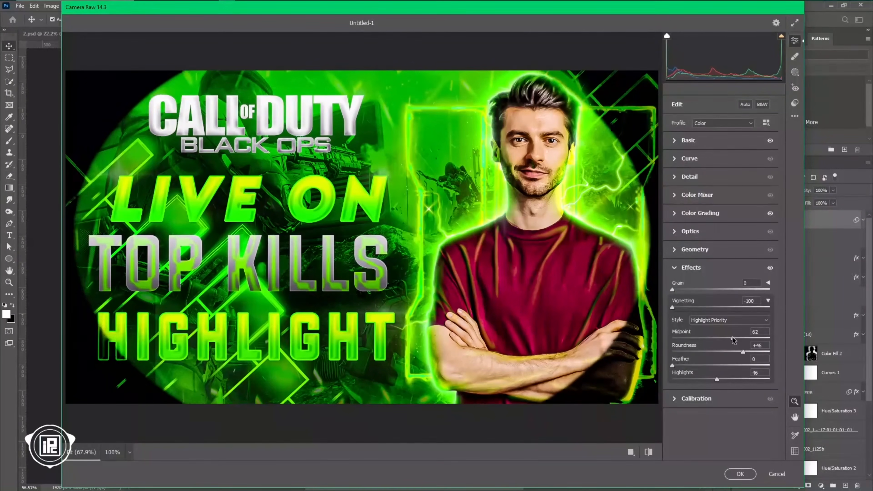
- Soften the vignette to feather 99, set its amount to -48, and apply the Camera Raw adjustments
drag(673, 365, 787, 365)
drag(672, 307, 697, 307)
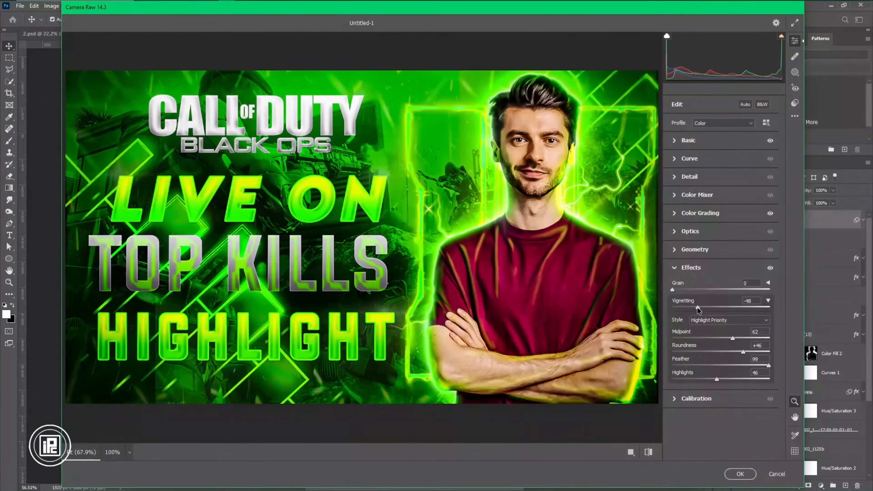
click(741, 474)
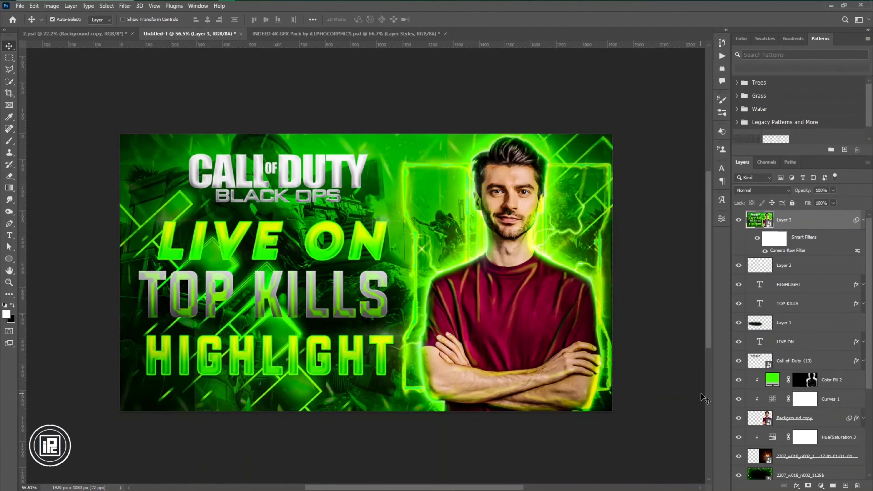
scroll(663, 374, down, 1)
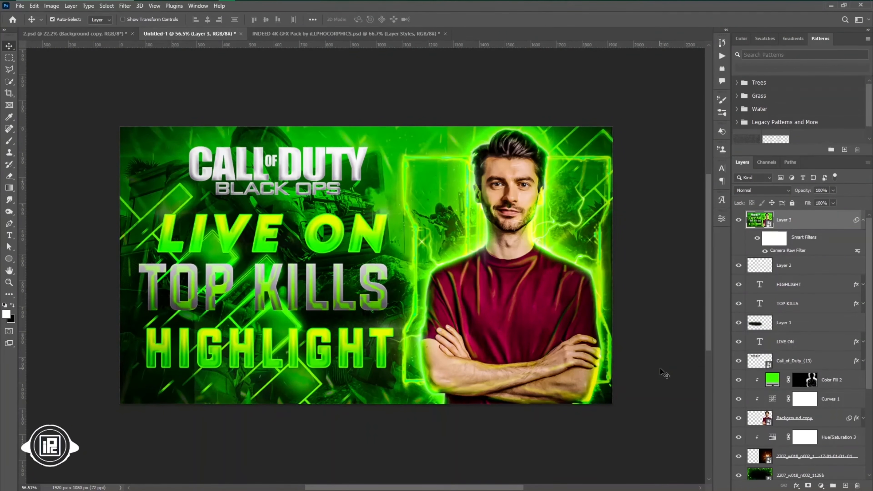